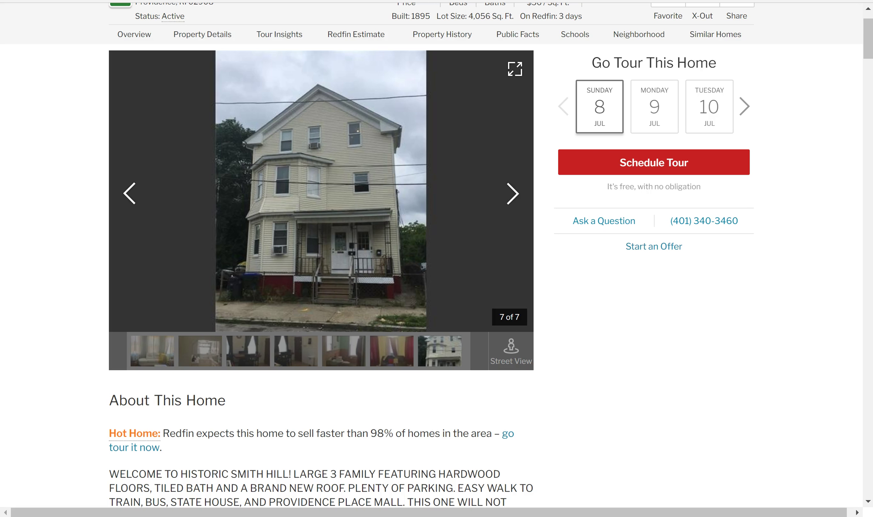
Step: Page through all seven Redfin listing photos, wrapping around to end on the kitchen (2 of 7)
{"action": "scroll", "coordinate": [373, 382], "scroll_direction": "down", "scroll_amount": 2}
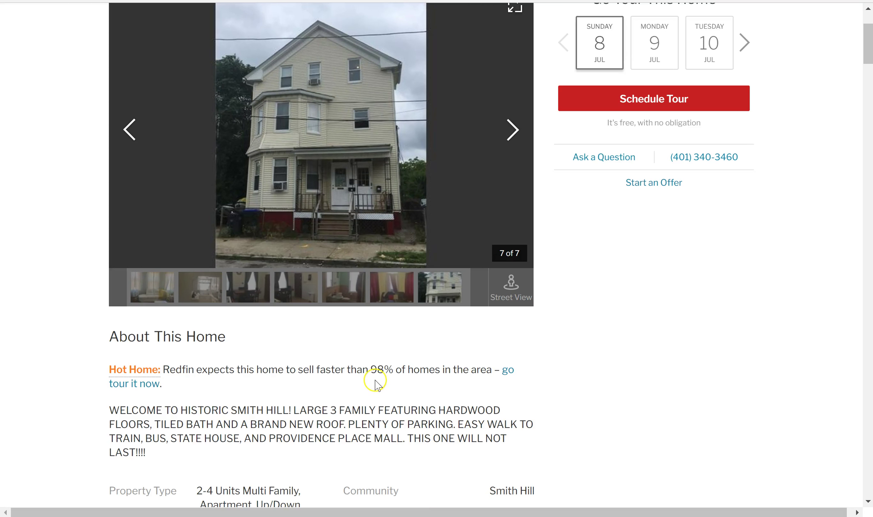
{"action": "scroll", "coordinate": [375, 375], "scroll_direction": "down", "scroll_amount": 2}
{"action": "scroll", "coordinate": [402, 295], "scroll_direction": "up", "scroll_amount": 2}
{"action": "left_click", "coordinate": [512, 133]}
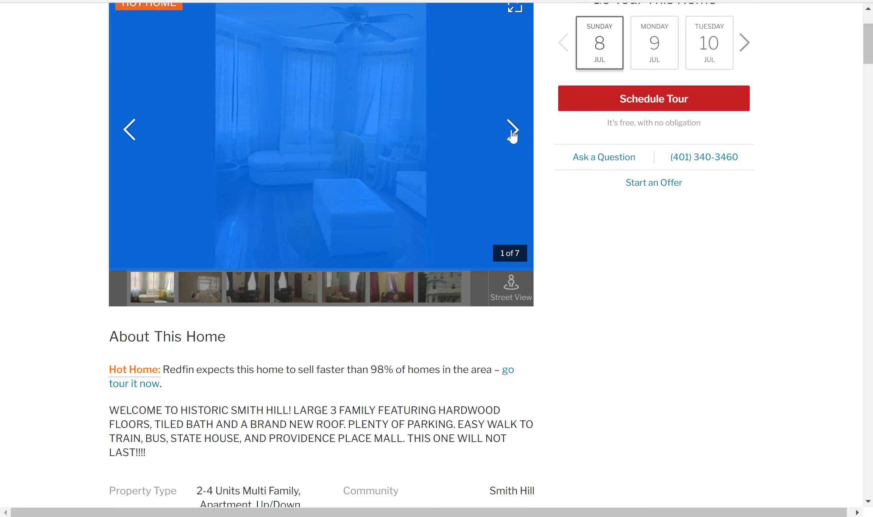
{"action": "scroll", "coordinate": [513, 136], "scroll_direction": "up", "scroll_amount": 2}
{"action": "left_click", "coordinate": [513, 200]}
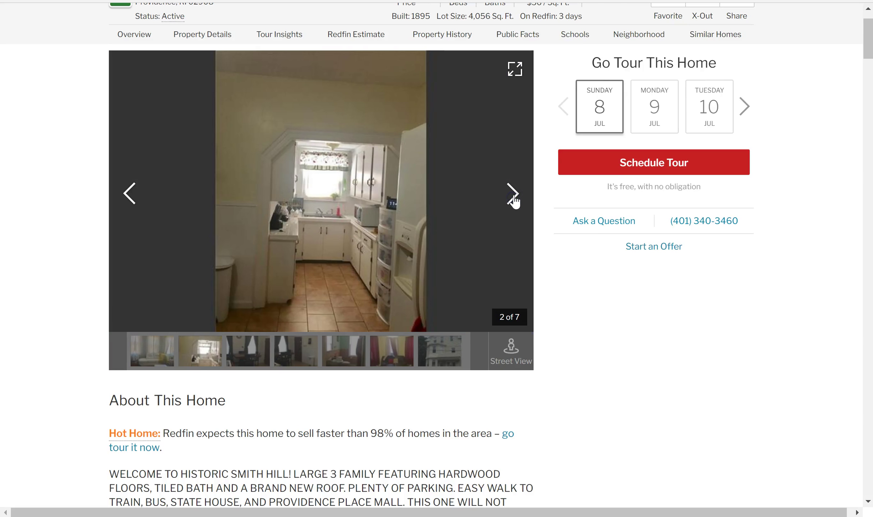
{"action": "left_click", "coordinate": [513, 200]}
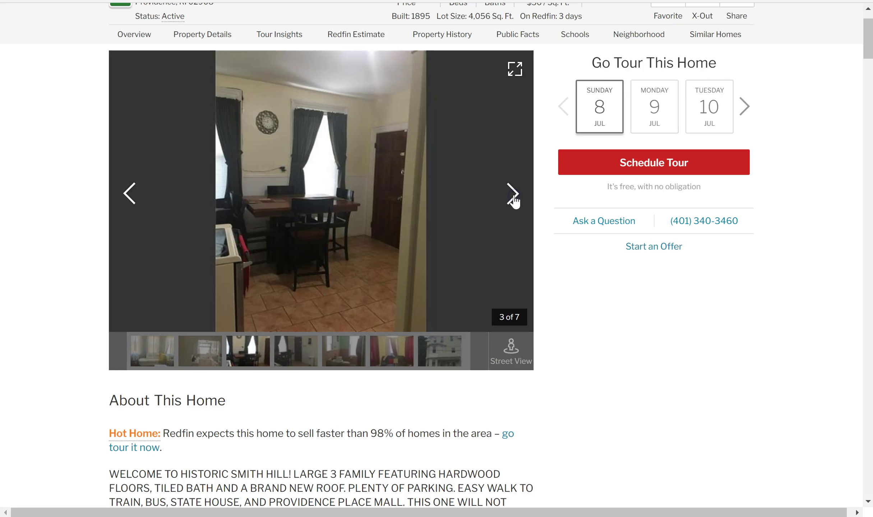
{"action": "left_click", "coordinate": [513, 200]}
{"action": "left_click", "coordinate": [513, 199]}
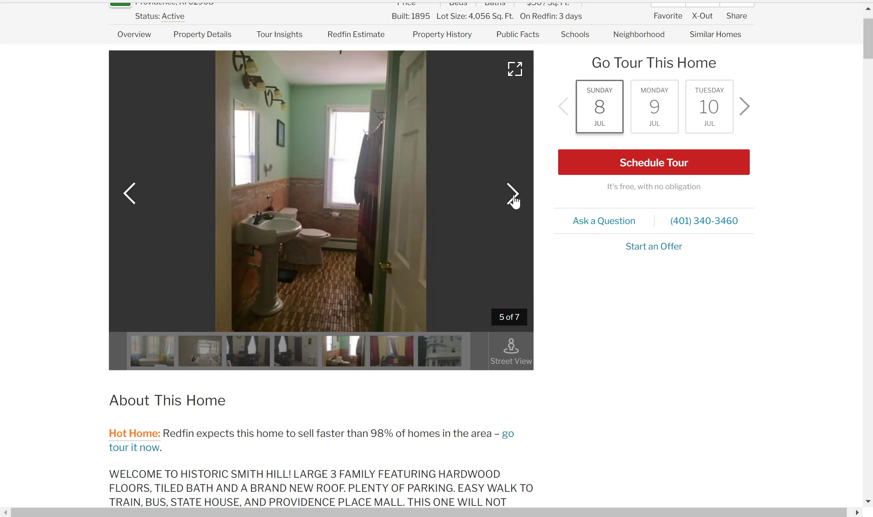
{"action": "left_click", "coordinate": [513, 200]}
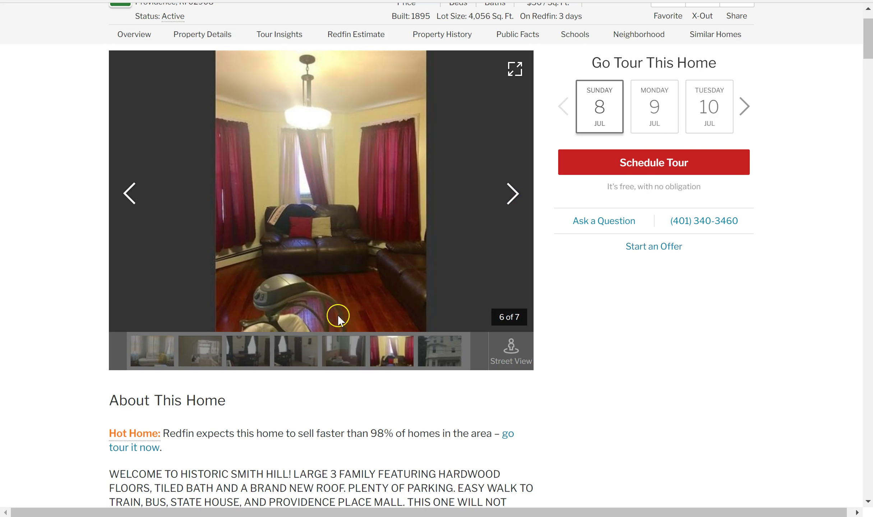
{"action": "left_click", "coordinate": [512, 196]}
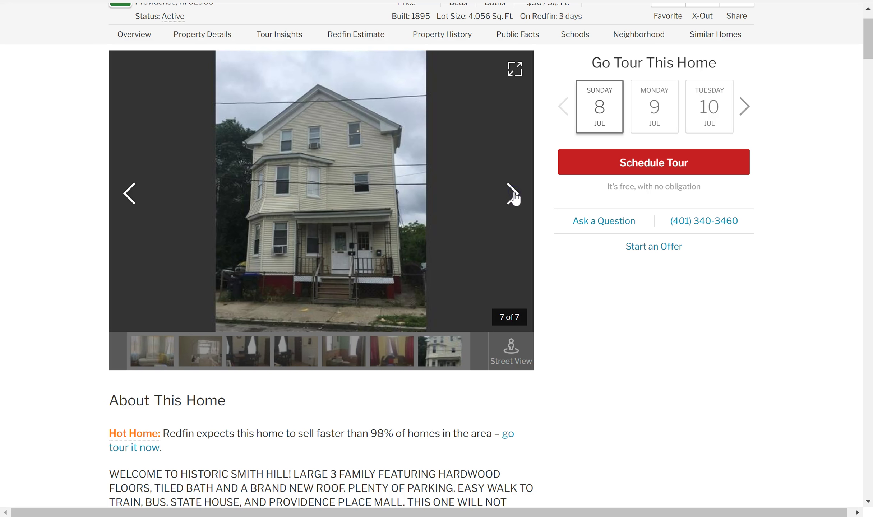
{"action": "left_click", "coordinate": [513, 196]}
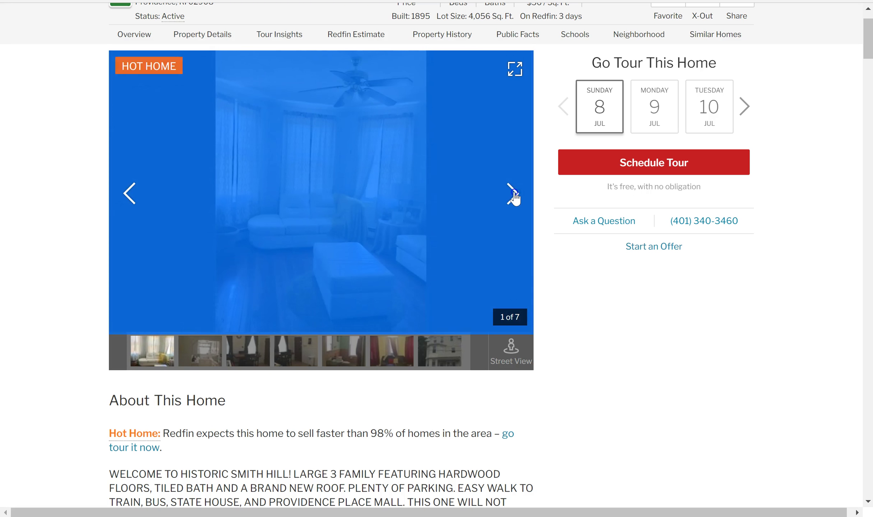
{"action": "left_click", "coordinate": [514, 196]}
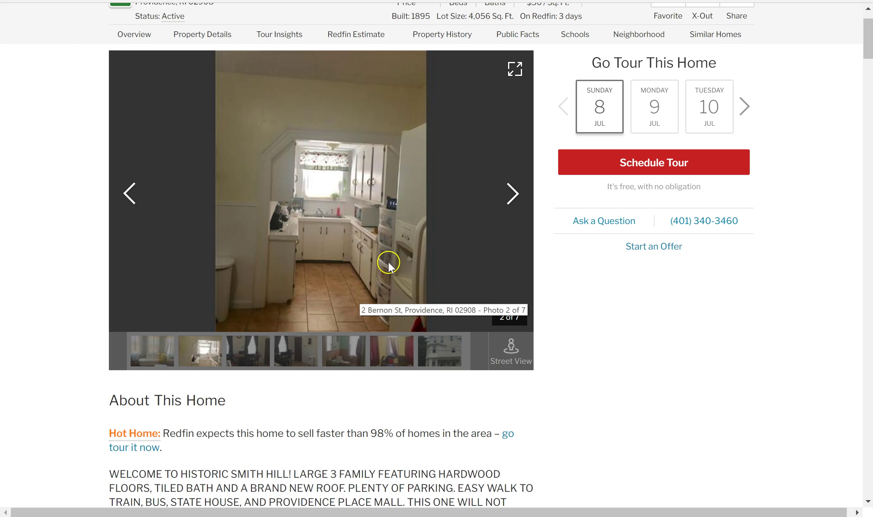
Step: Scroll to Multi-Unit Information showing unit rents $1,200, $1,000, $800 and $3,000 total
{"action": "scroll", "coordinate": [343, 253], "scroll_direction": "down", "scroll_amount": 5}
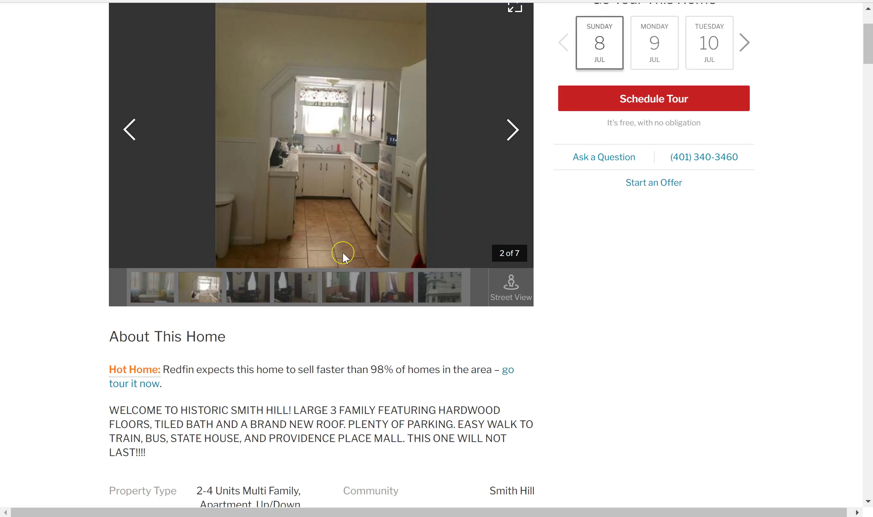
{"action": "scroll", "coordinate": [353, 264], "scroll_direction": "down", "scroll_amount": 1}
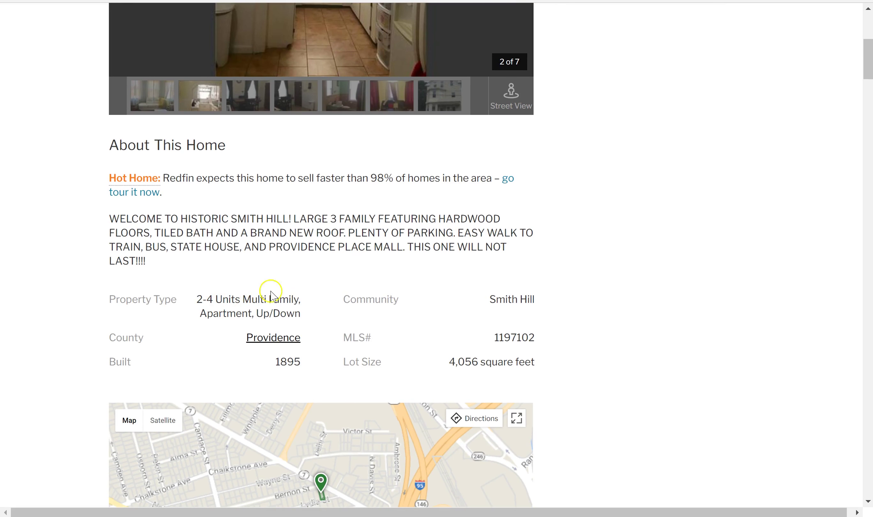
{"action": "scroll", "coordinate": [306, 246], "scroll_direction": "down", "scroll_amount": 3}
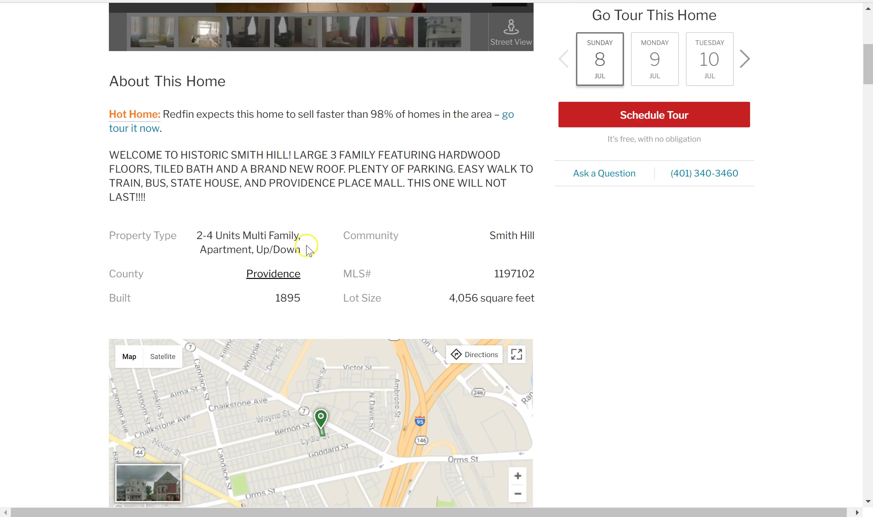
{"action": "scroll", "coordinate": [463, 230], "scroll_direction": "down", "scroll_amount": 8}
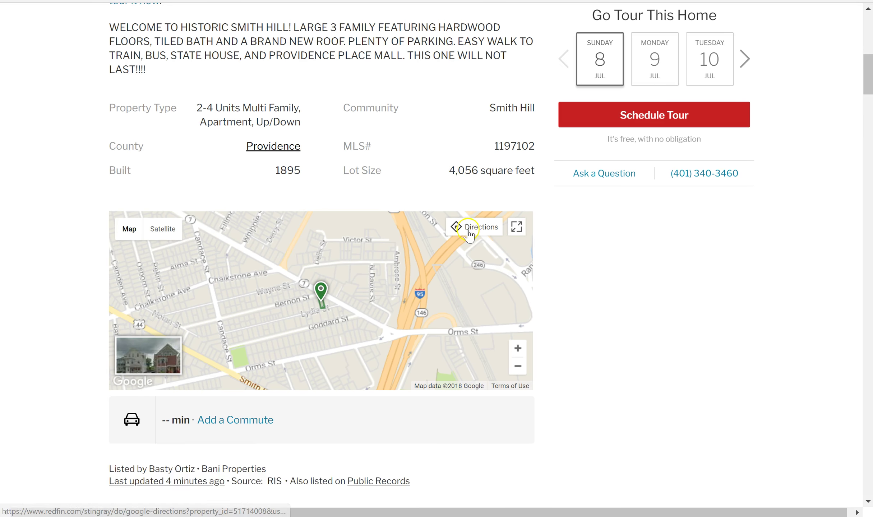
{"action": "scroll", "coordinate": [366, 230], "scroll_direction": "up", "scroll_amount": 2}
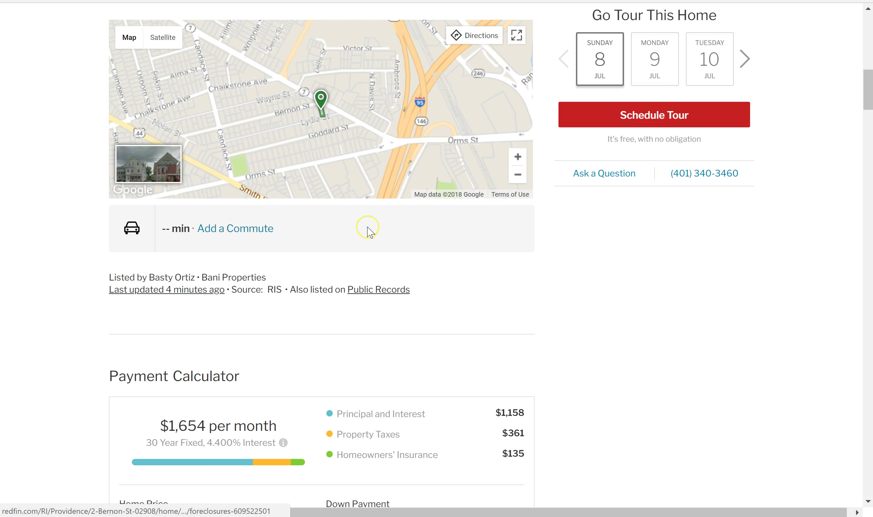
{"action": "scroll", "coordinate": [368, 231], "scroll_direction": "down", "scroll_amount": 4}
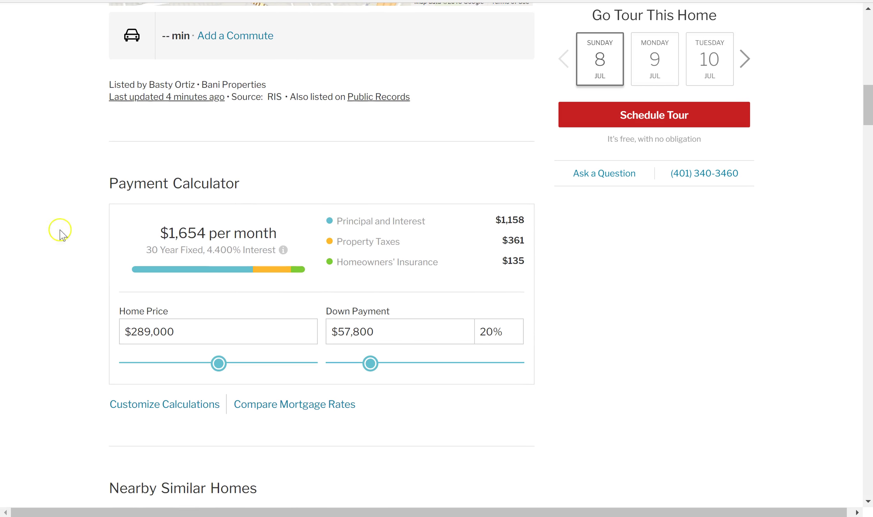
{"action": "scroll", "coordinate": [89, 230], "scroll_direction": "down", "scroll_amount": 5}
{"action": "scroll", "coordinate": [104, 241], "scroll_direction": "down", "scroll_amount": 6}
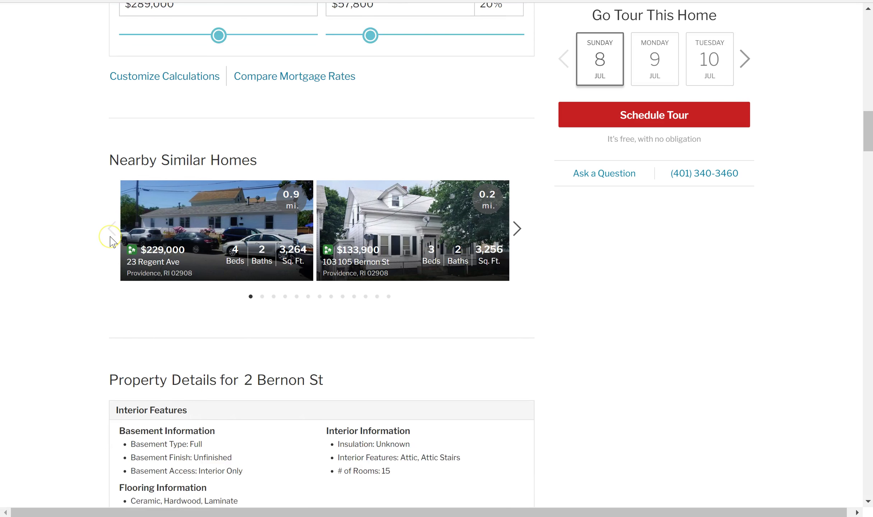
{"action": "scroll", "coordinate": [114, 242], "scroll_direction": "down", "scroll_amount": 3}
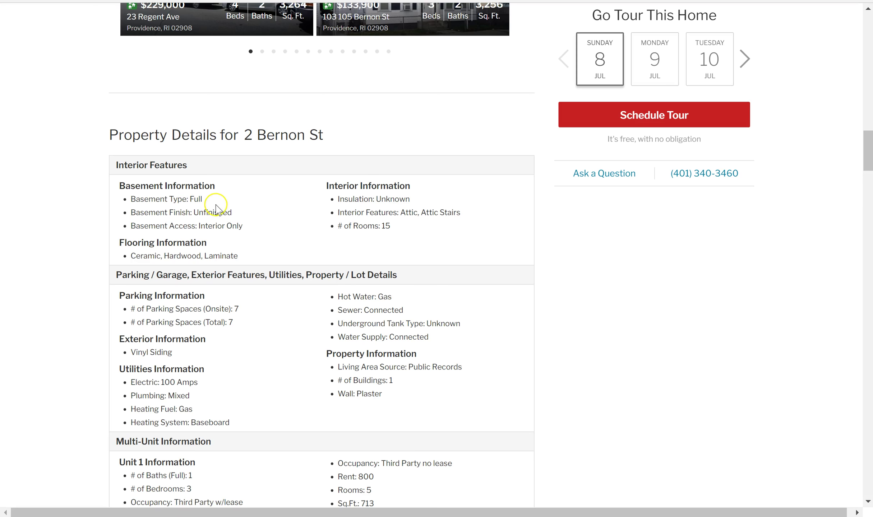
{"action": "scroll", "coordinate": [194, 252], "scroll_direction": "down", "scroll_amount": 2}
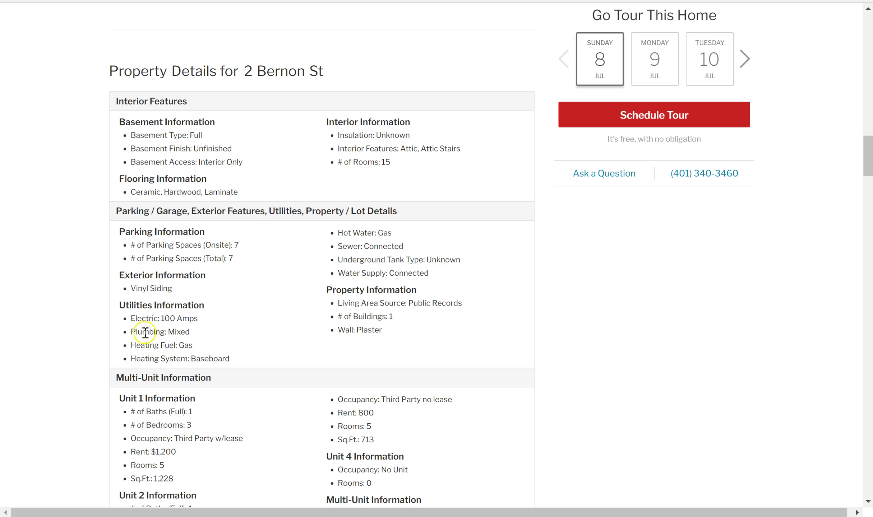
{"action": "scroll", "coordinate": [154, 328], "scroll_direction": "down", "scroll_amount": 2}
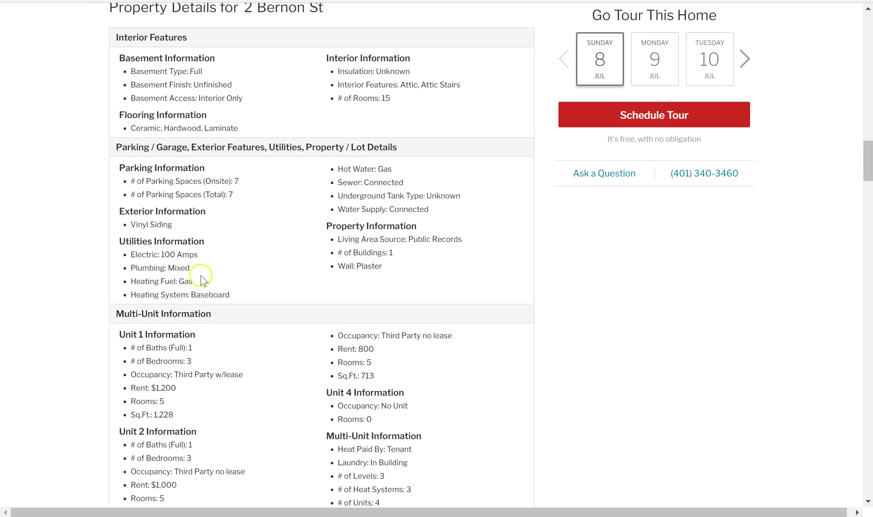
{"action": "scroll", "coordinate": [215, 276], "scroll_direction": "down", "scroll_amount": 2}
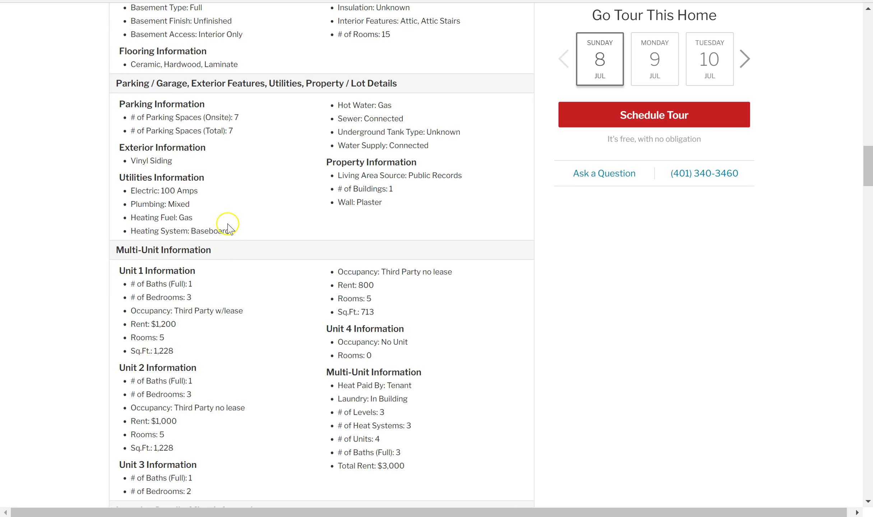
{"action": "scroll", "coordinate": [266, 257], "scroll_direction": "down", "scroll_amount": 2}
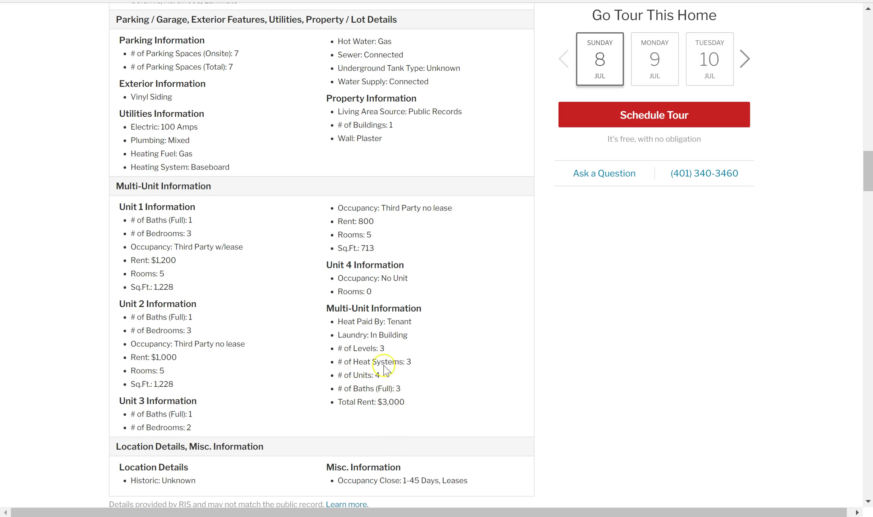
{"action": "scroll", "coordinate": [362, 327], "scroll_direction": "down", "scroll_amount": 5}
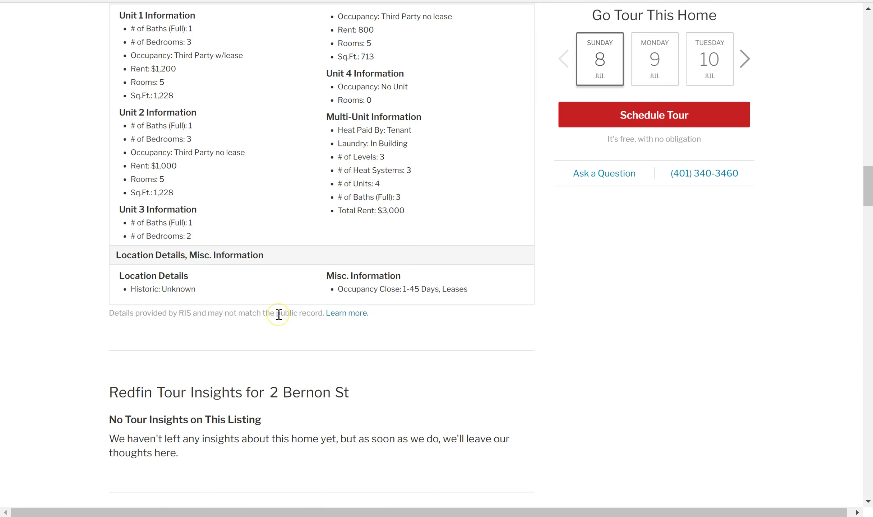
{"action": "scroll", "coordinate": [279, 315], "scroll_direction": "down", "scroll_amount": 2}
{"action": "scroll", "coordinate": [280, 316], "scroll_direction": "up", "scroll_amount": 10}
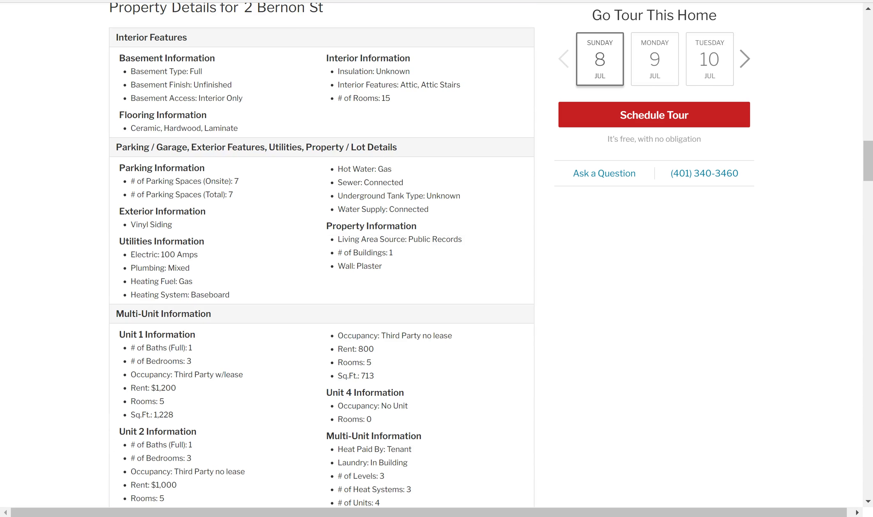
Step: In the workbook's Input sheet, set # of units to 3 and enter 3000 as Leasable SF
{"action": "key", "text": "alt+Tab"}
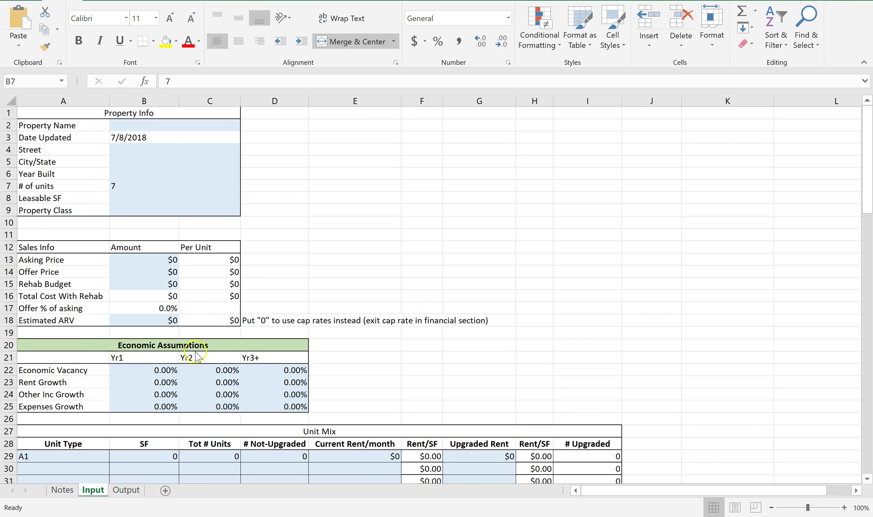
{"action": "left_click", "coordinate": [160, 183]}
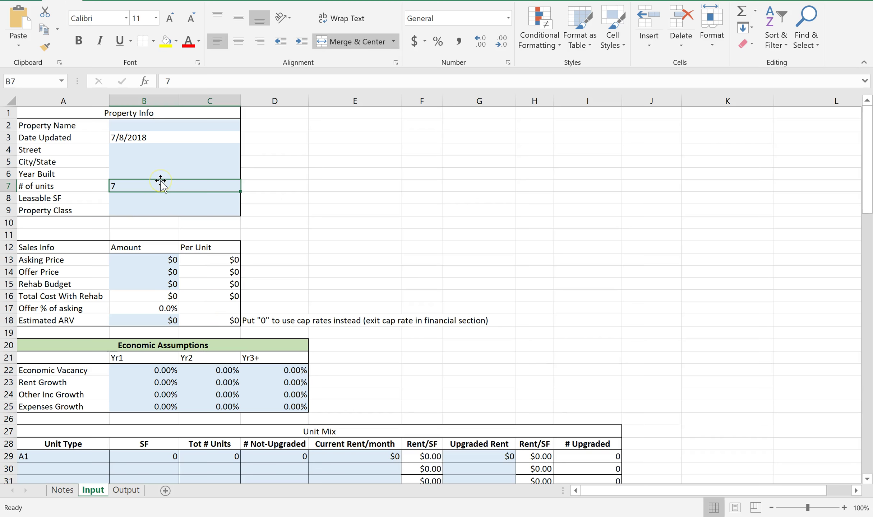
{"action": "type", "text": "3"}
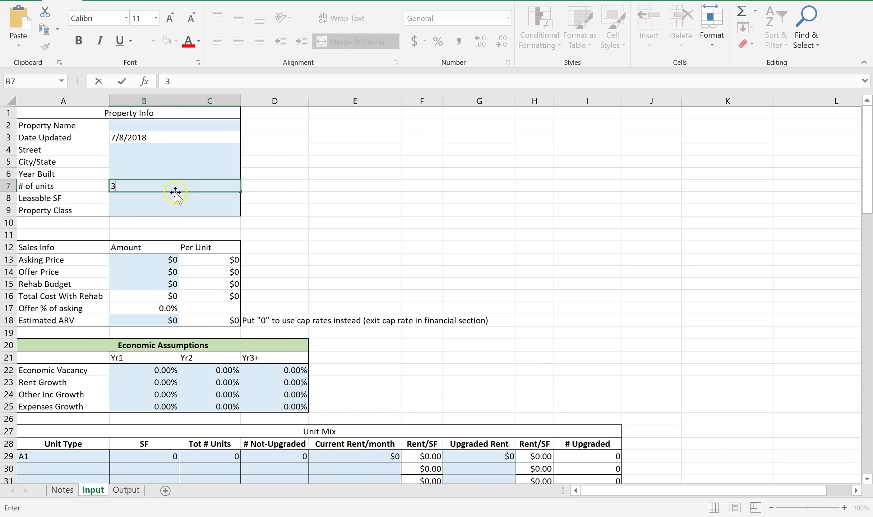
{"action": "left_click", "coordinate": [174, 198]}
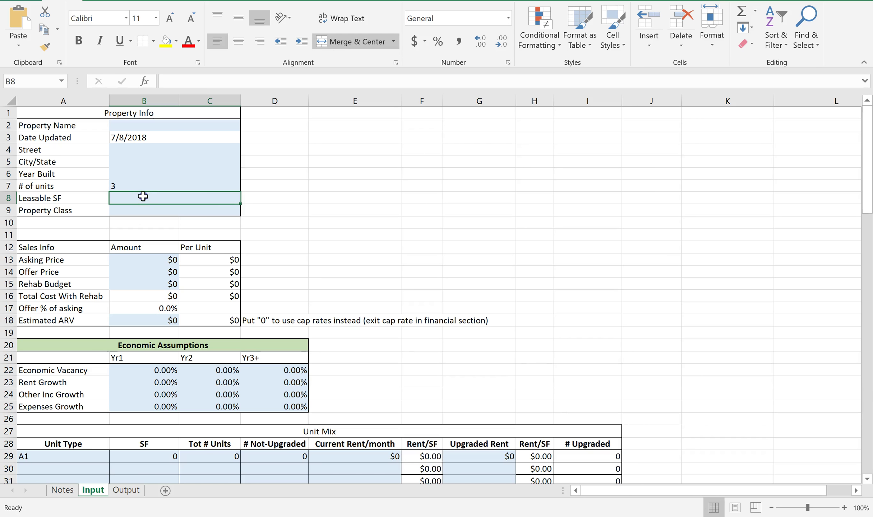
{"action": "type", "text": "3000"}
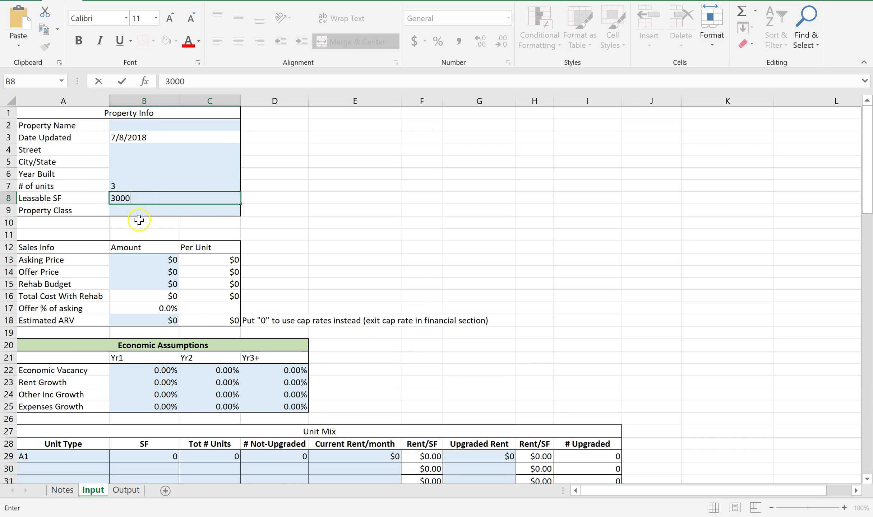
Step: Enter $289,000 as both the asking price and the offer price
{"action": "left_click", "coordinate": [142, 263]}
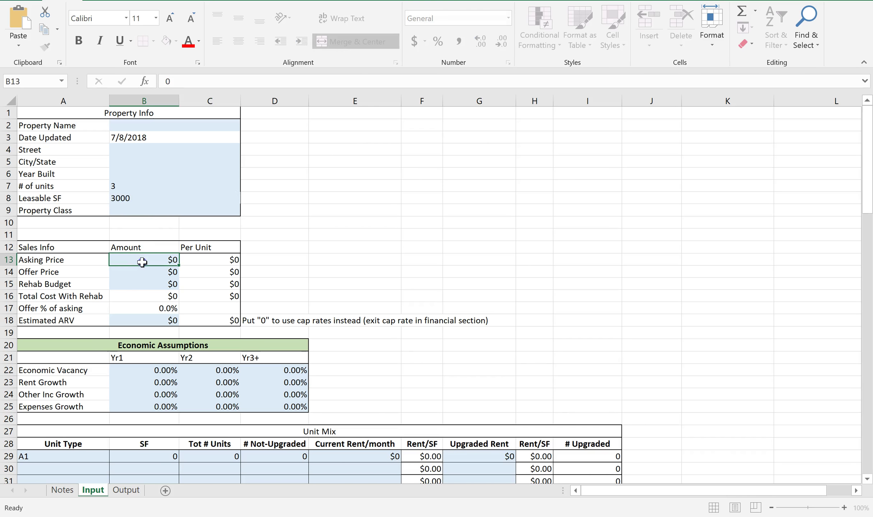
{"action": "type", "text": "289,000"}
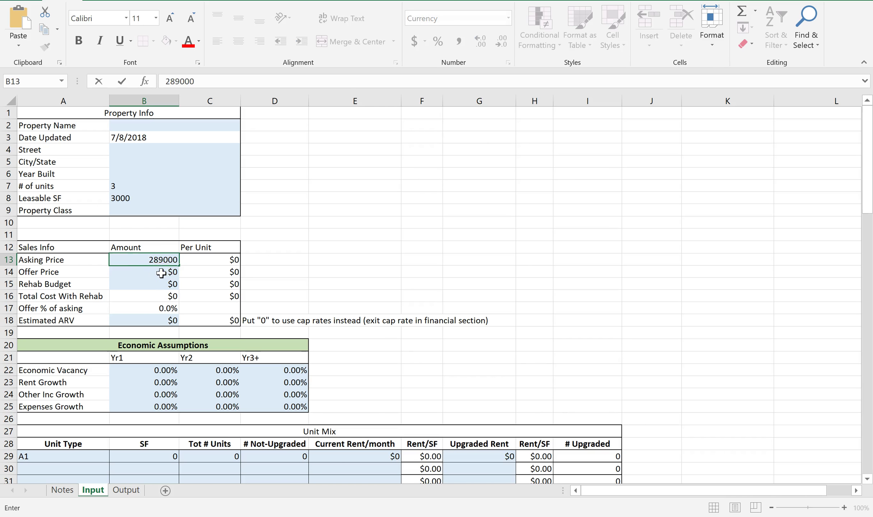
{"action": "key", "text": "Return"}
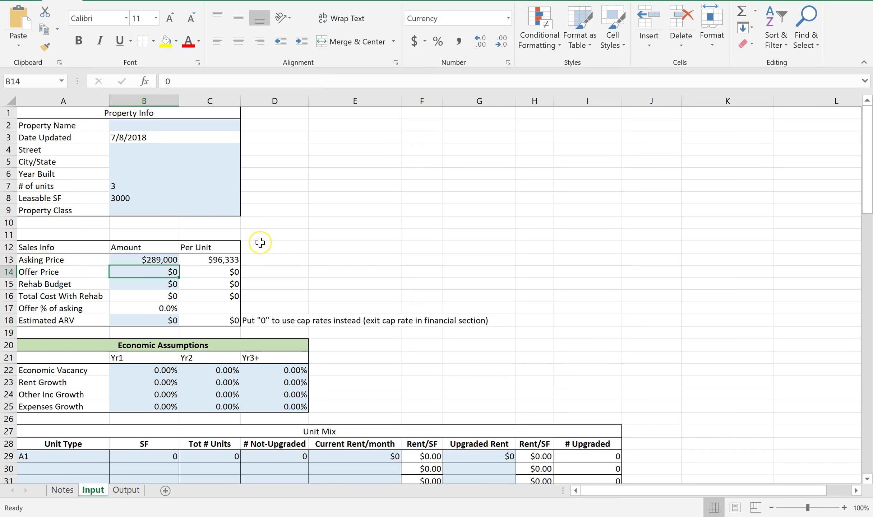
{"action": "type", "text": "289000"}
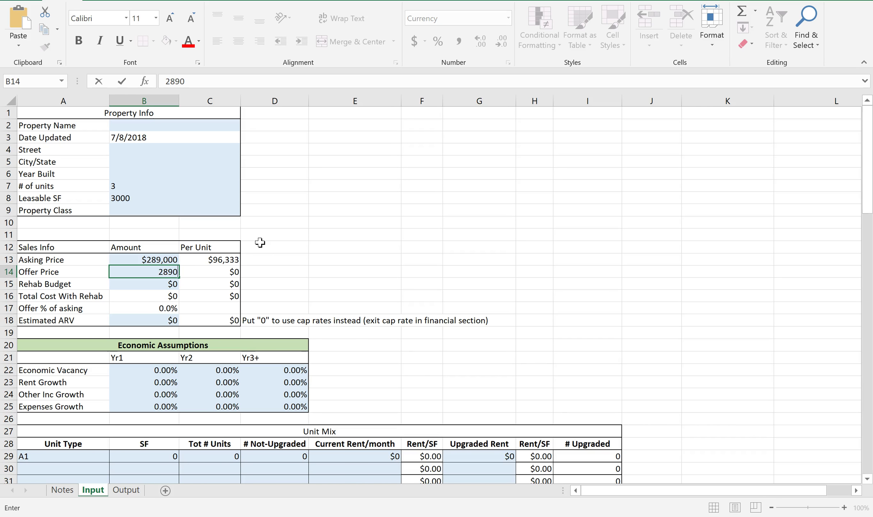
{"action": "left_click", "coordinate": [278, 256]}
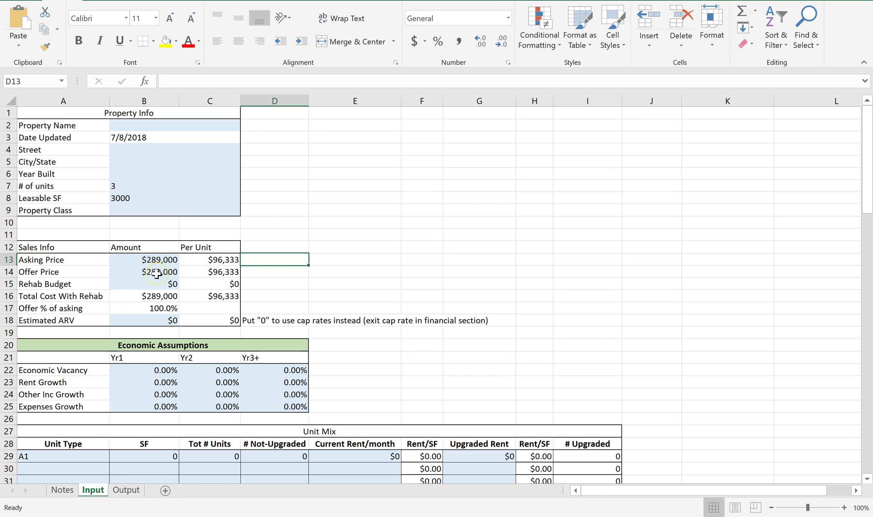
Step: Set the Rehab Budget to $15,000, bringing total cost with rehab to $304,000
{"action": "left_click", "coordinate": [145, 284]}
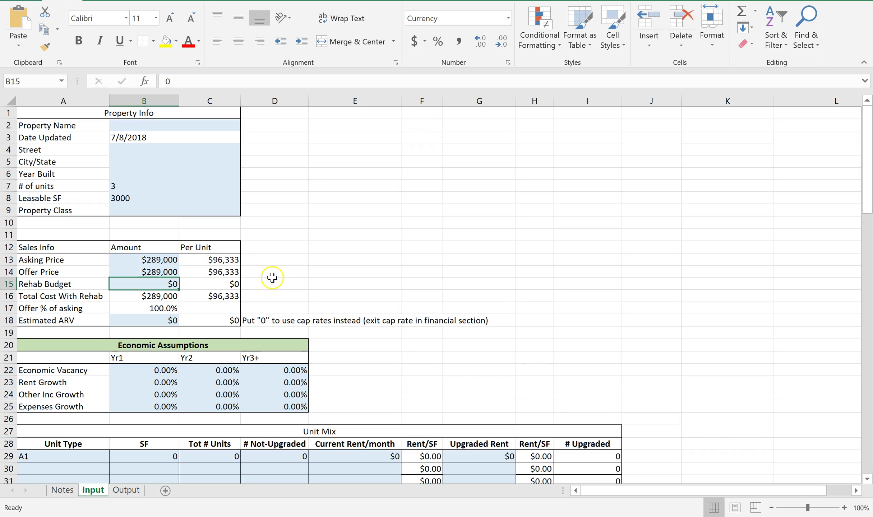
{"action": "scroll", "coordinate": [272, 277], "scroll_direction": "down", "scroll_amount": 1}
{"action": "scroll", "coordinate": [272, 278], "scroll_direction": "up", "scroll_amount": 1}
{"action": "type", "text": "15000"}
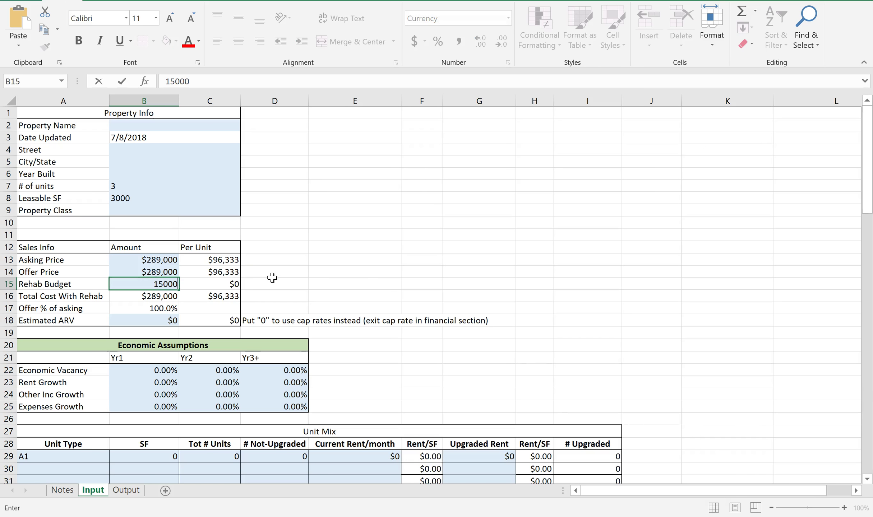
{"action": "left_click", "coordinate": [272, 277]}
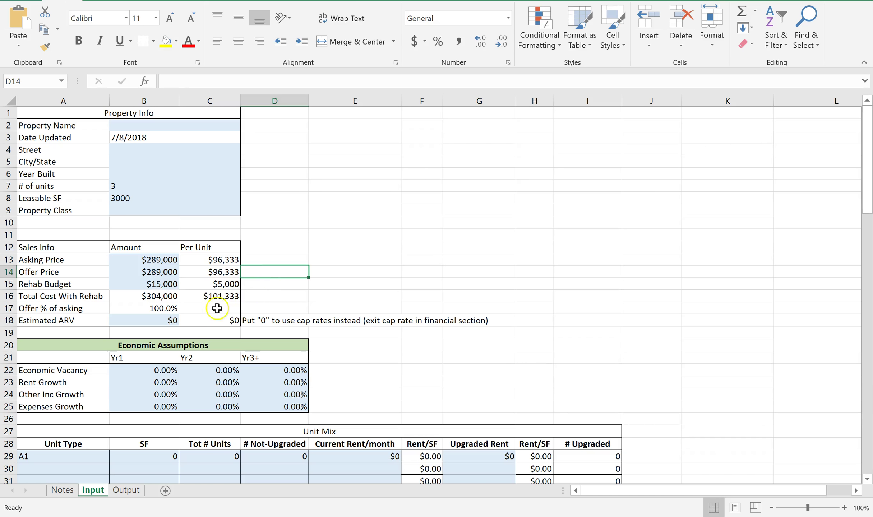
Step: Enter $300,000 as the Estimated ARV, giving $100,000 per unit
{"action": "left_click", "coordinate": [175, 320]}
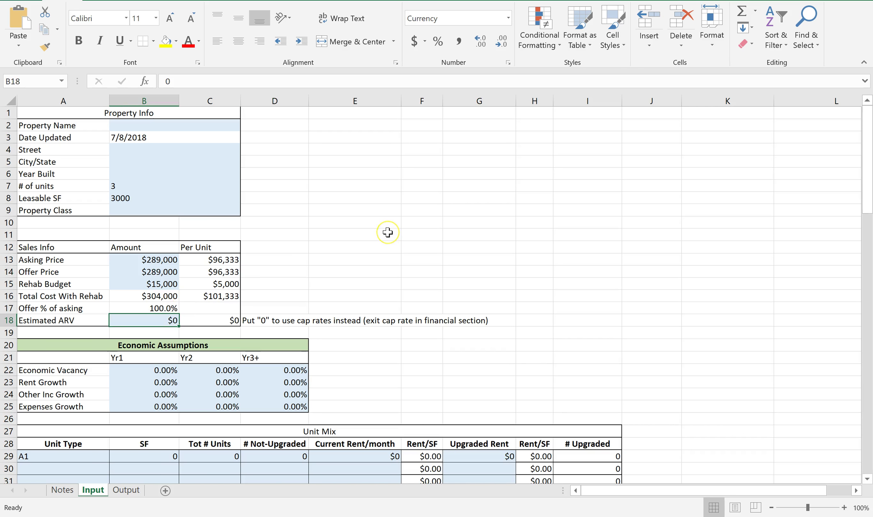
{"action": "type", "text": "300000"}
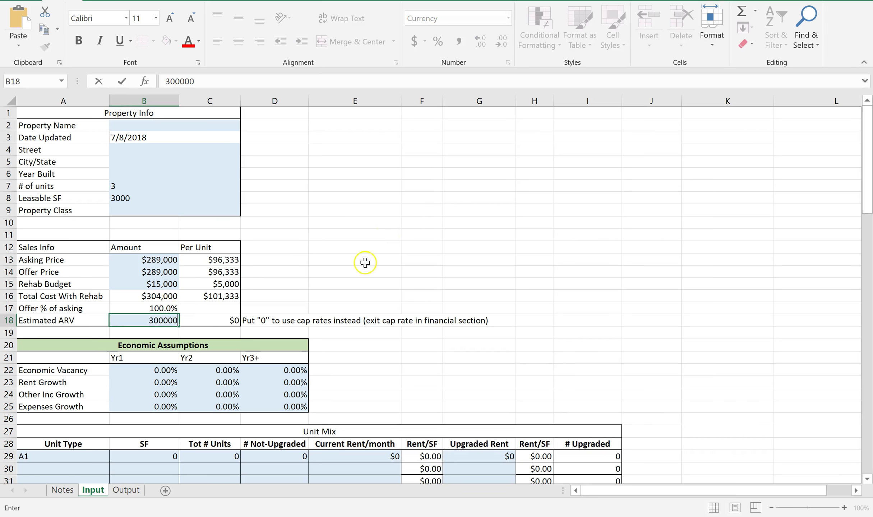
{"action": "left_click", "coordinate": [365, 263]}
{"action": "scroll", "coordinate": [364, 216], "scroll_direction": "down", "scroll_amount": 1}
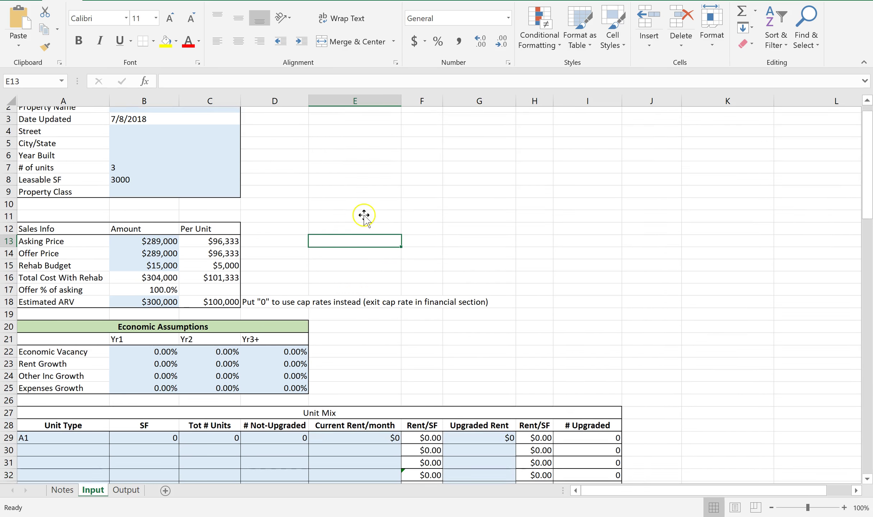
{"action": "scroll", "coordinate": [364, 215], "scroll_direction": "down", "scroll_amount": 2}
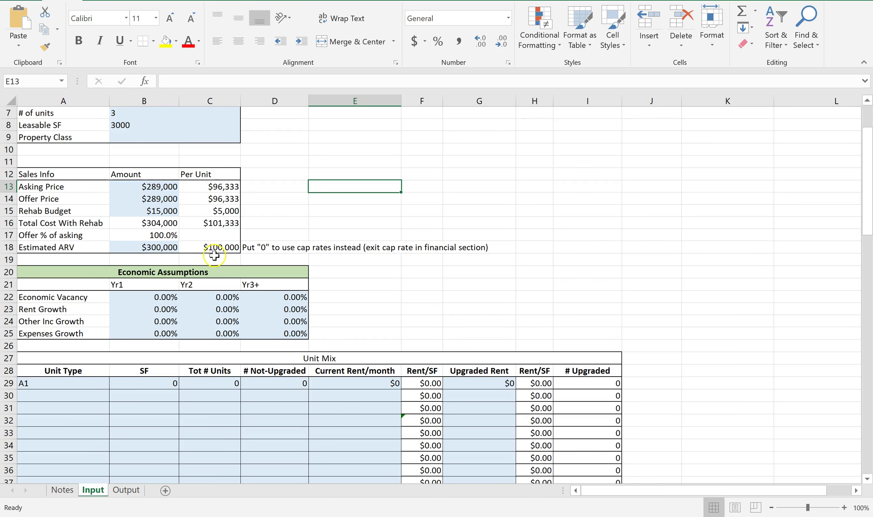
{"action": "scroll", "coordinate": [250, 264], "scroll_direction": "down", "scroll_amount": 1}
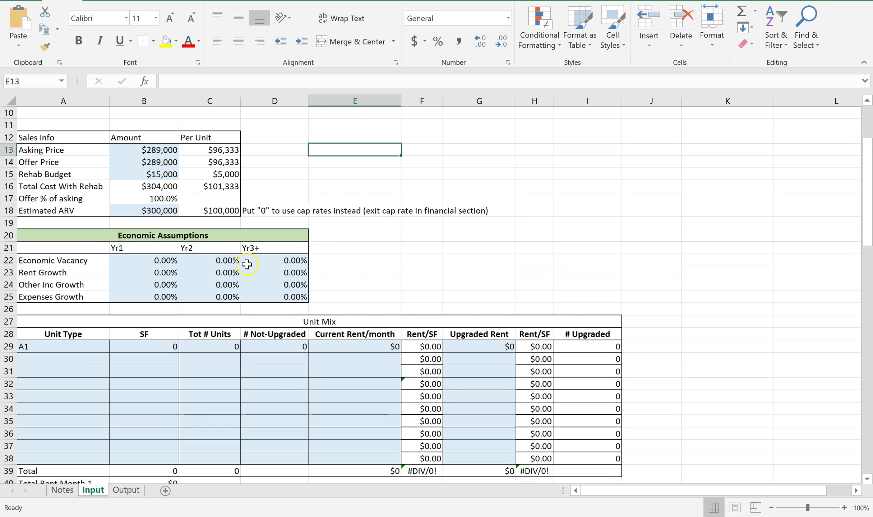
{"action": "left_click", "coordinate": [172, 264]}
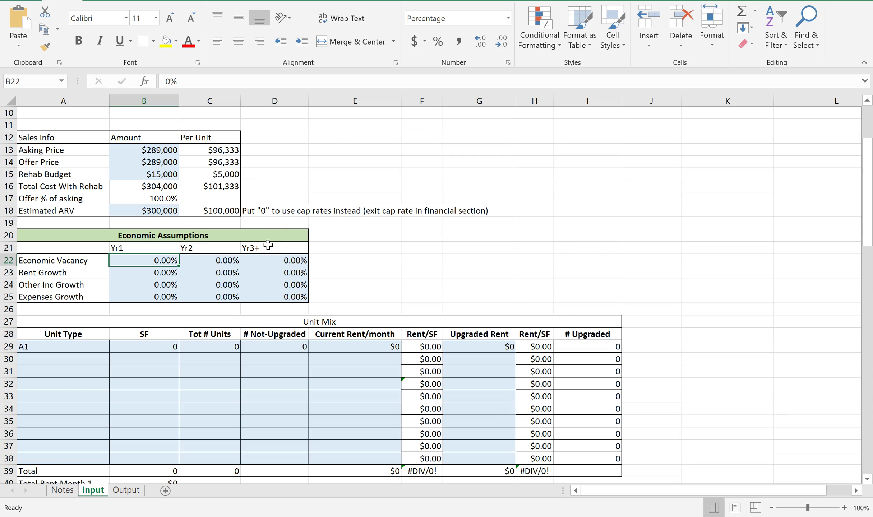
Step: Set economic vacancy to 20% for Yr1, 12% for Yr2 and 8% for Yr3+
{"action": "type", "text": "20"}
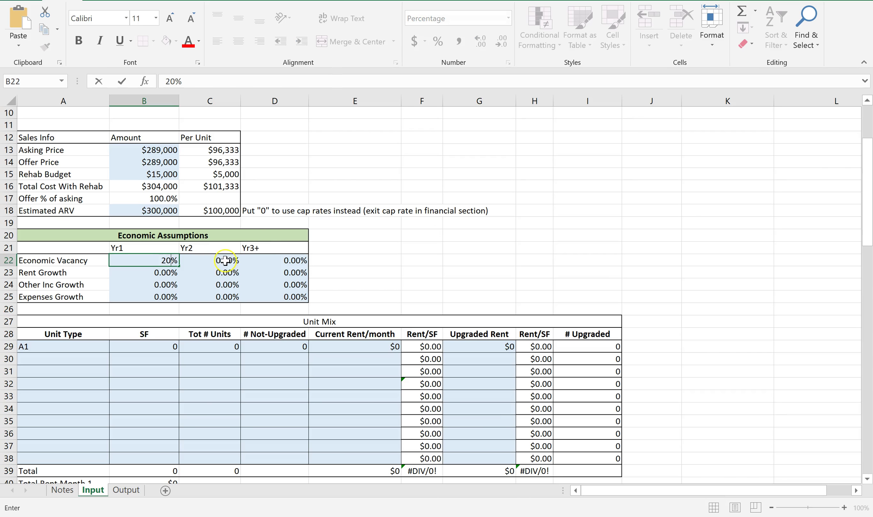
{"action": "left_click", "coordinate": [237, 265]}
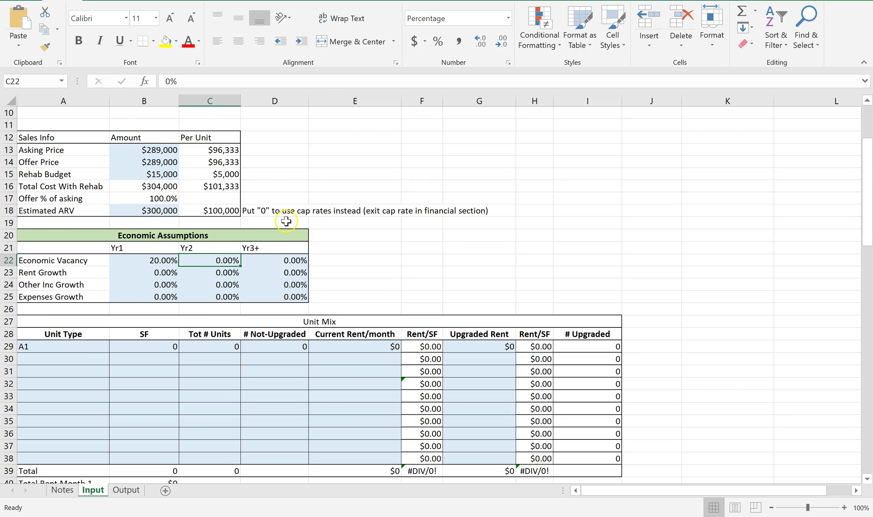
{"action": "type", "text": "12"}
{"action": "left_click", "coordinate": [280, 262]}
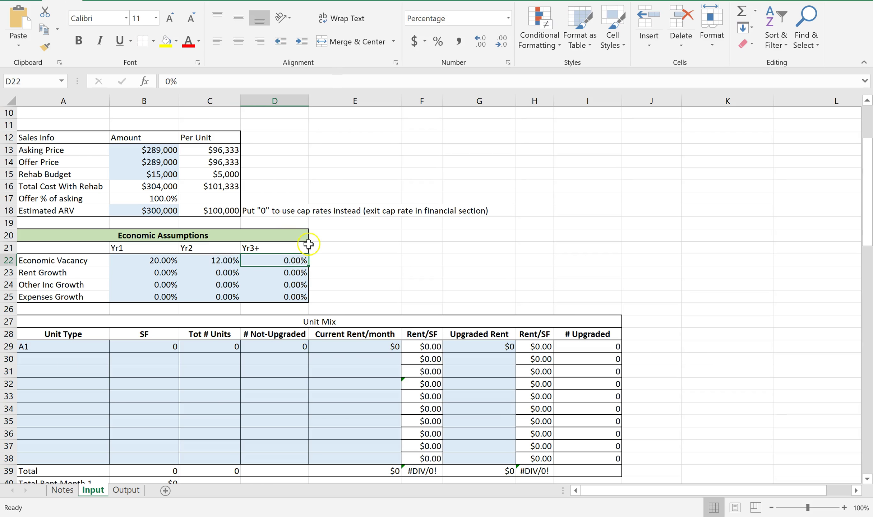
{"action": "type", "text": "8"}
{"action": "left_click", "coordinate": [355, 254]}
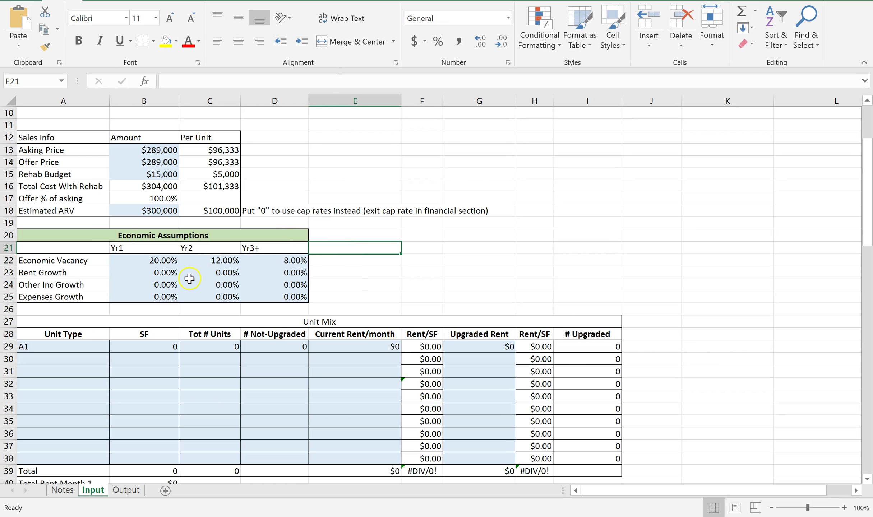
Step: Set rent growth to 1% for Yr1, Yr2 and Yr3+
{"action": "left_click", "coordinate": [172, 272]}
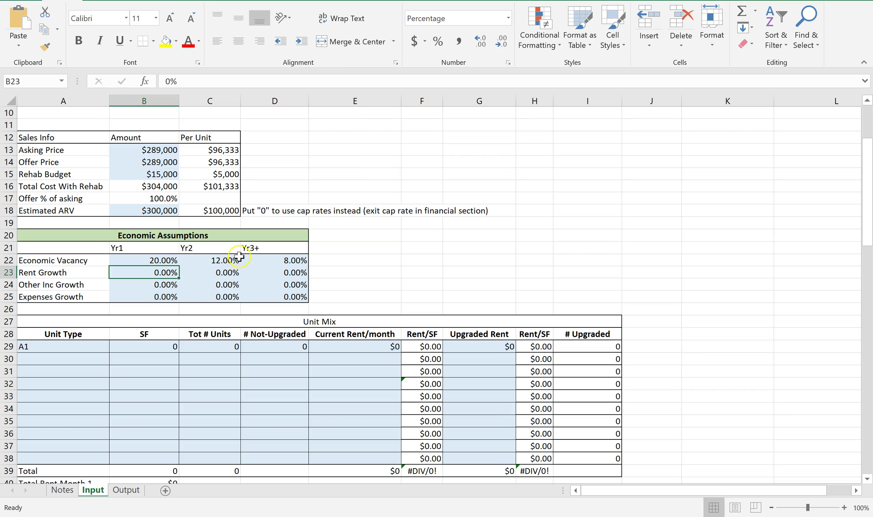
{"action": "type", "text": "1"}
{"action": "key", "text": "Tab"}
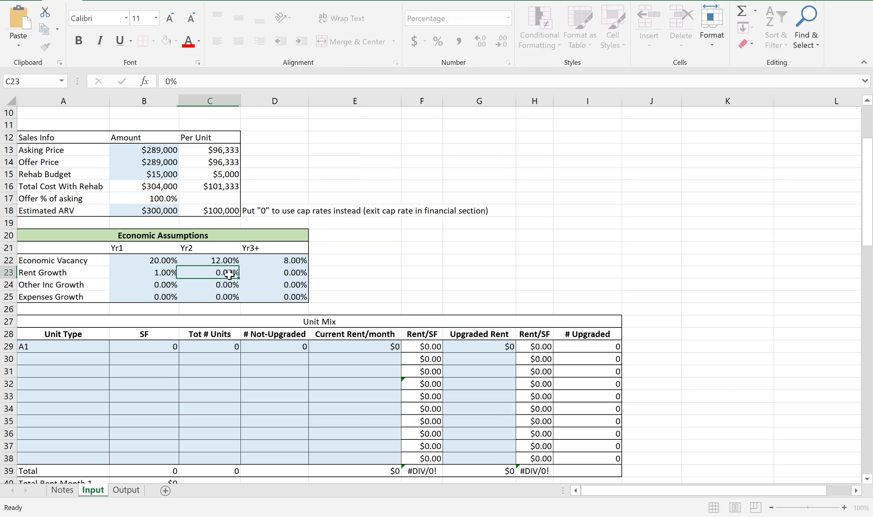
{"action": "type", "text": "1"}
{"action": "key", "text": "Tab"}
{"action": "type", "text": "1"}
Step: Set other income growth to 1% for all three years
{"action": "left_click", "coordinate": [153, 288]}
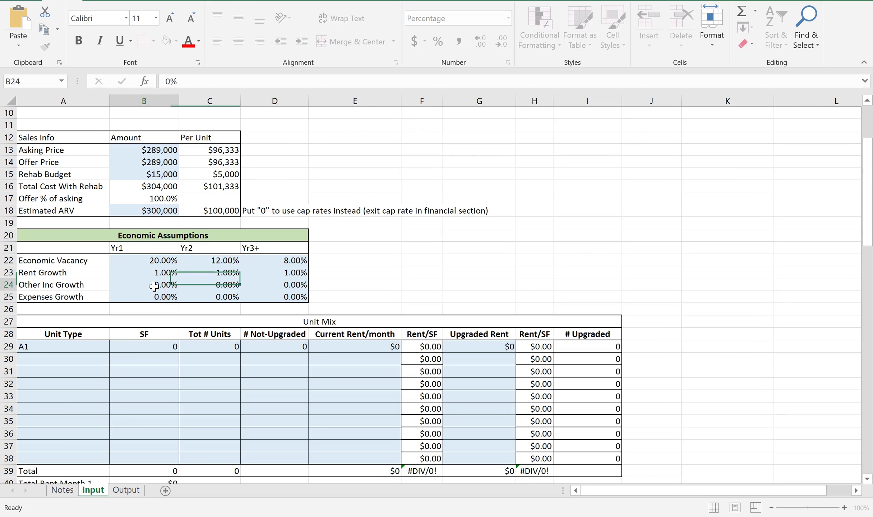
{"action": "type", "text": "1"}
{"action": "key", "text": "Tab"}
{"action": "type", "text": "1"}
{"action": "key", "text": "Tab"}
{"action": "type", "text": "1"}
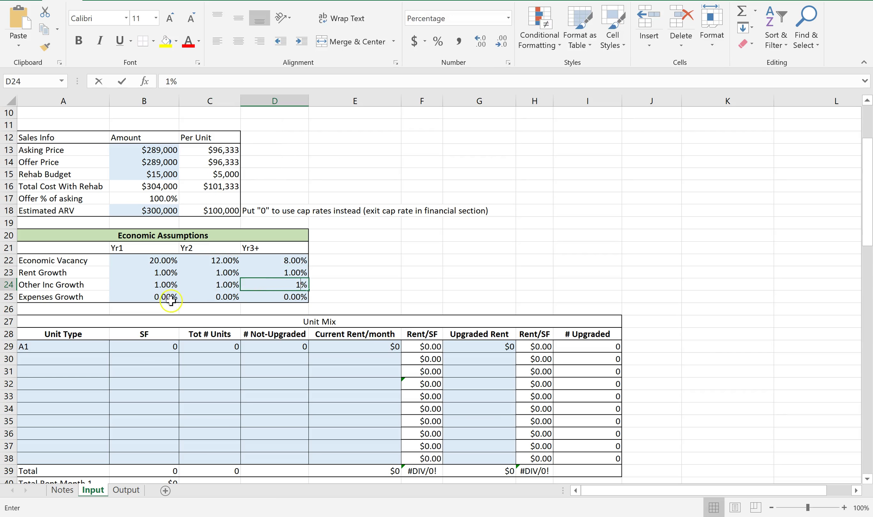
Step: Set expenses growth to 1% for all three years
{"action": "left_click", "coordinate": [165, 296]}
{"action": "type", "text": "1"}
{"action": "key", "text": "Tab"}
{"action": "type", "text": "1"}
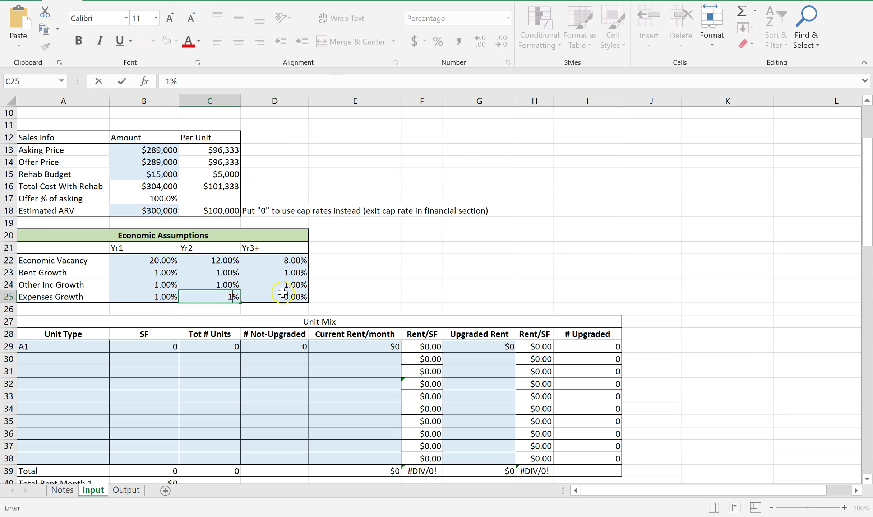
{"action": "key", "text": "Tab"}
{"action": "type", "text": "1"}
{"action": "left_click", "coordinate": [354, 284]}
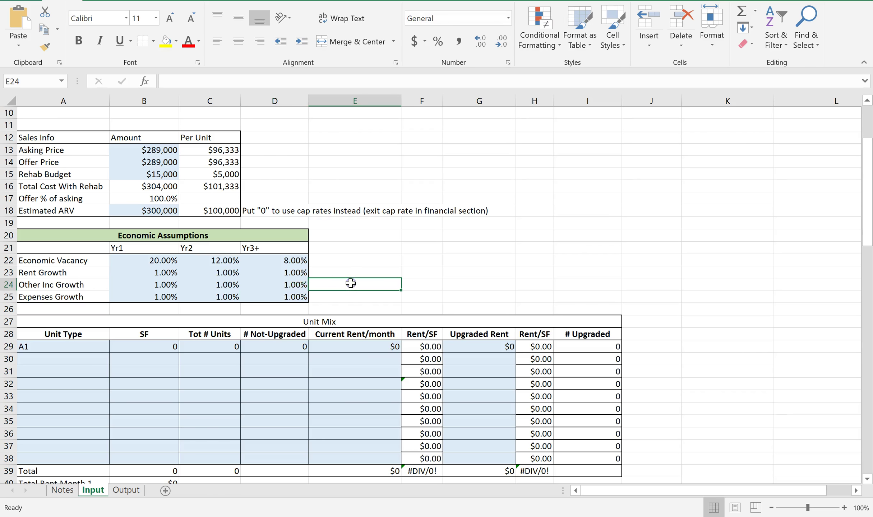
Step: Add unit type B1 to Unit Mix and enter square footages 1228 and 713
{"action": "scroll", "coordinate": [291, 270], "scroll_direction": "down", "scroll_amount": 1}
{"action": "scroll", "coordinate": [148, 287], "scroll_direction": "down", "scroll_amount": 1}
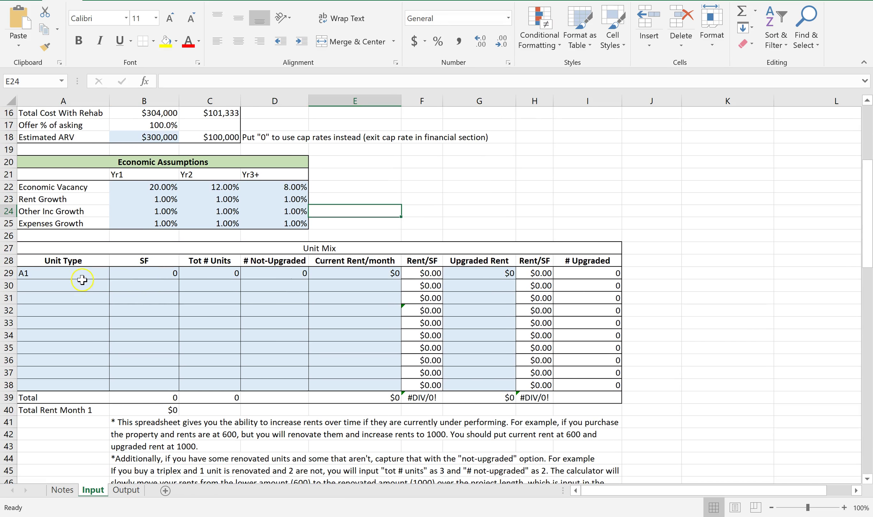
{"action": "left_click", "coordinate": [81, 285]}
{"action": "type", "text": "B2"}
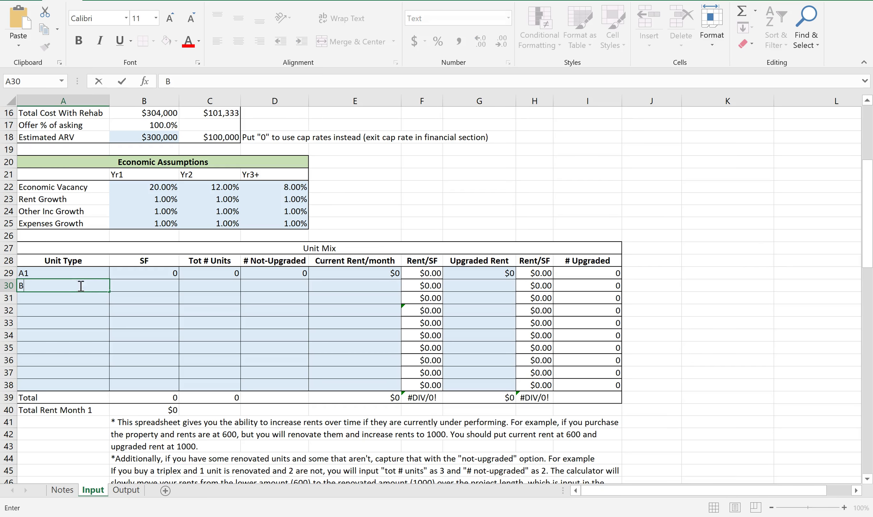
{"action": "left_click", "coordinate": [133, 273]}
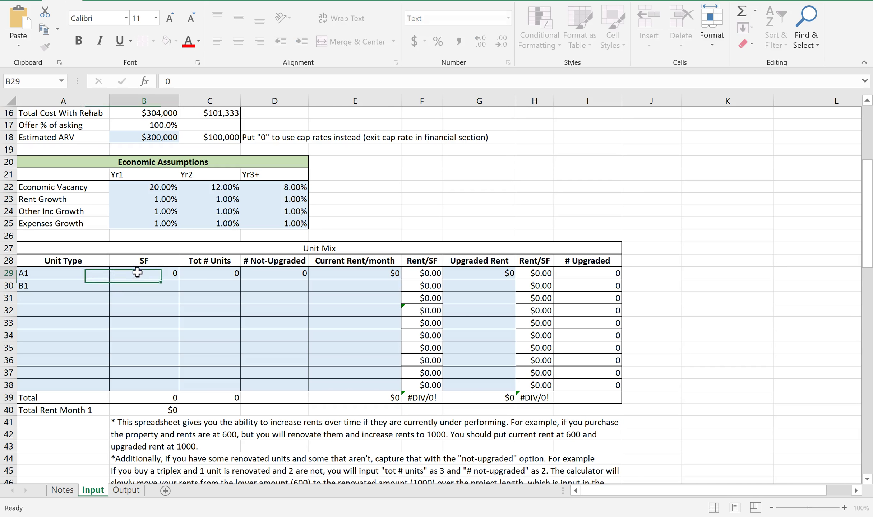
{"action": "type", "text": "1228"}
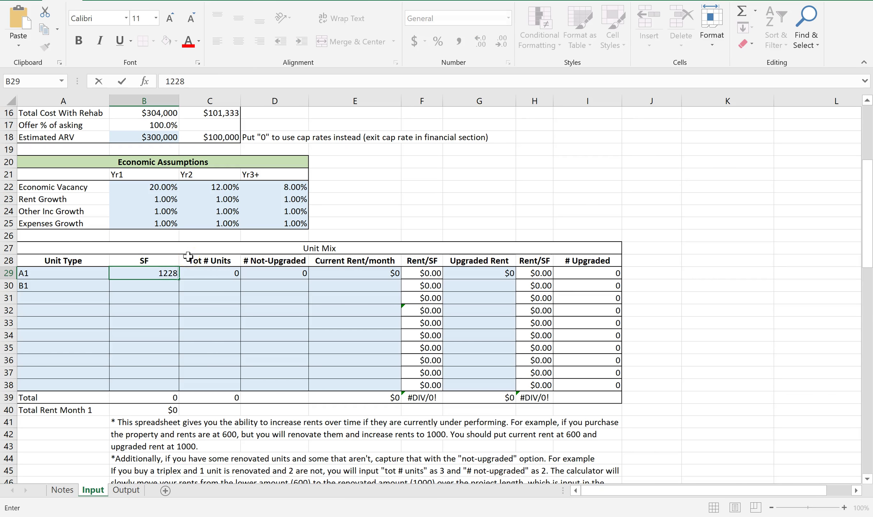
{"action": "left_click", "coordinate": [161, 290]}
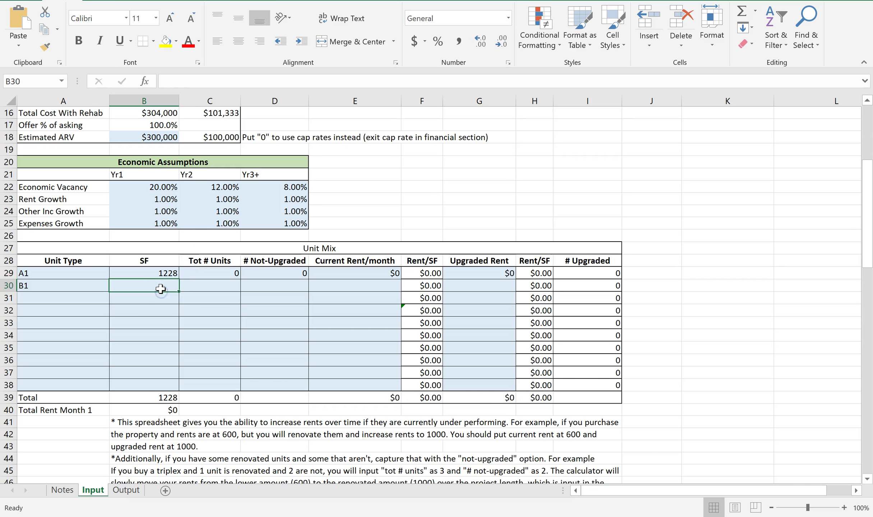
{"action": "type", "text": "713"}
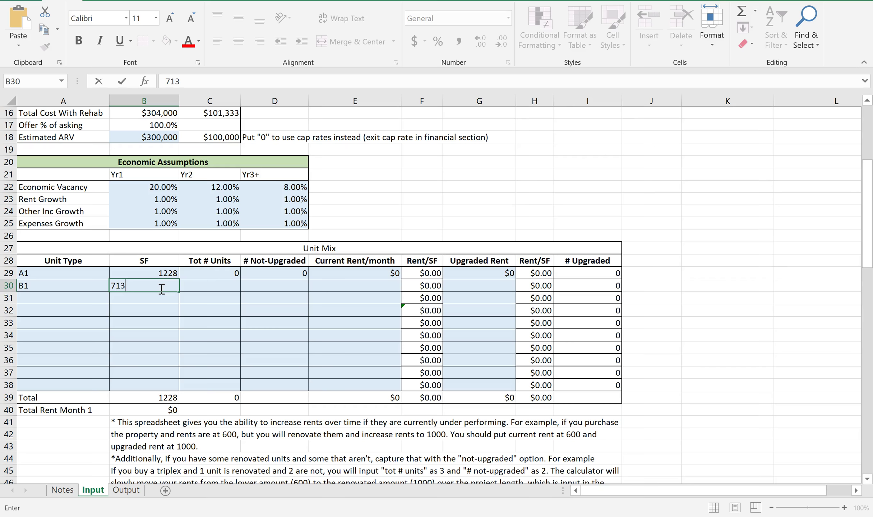
{"action": "left_click", "coordinate": [222, 273]}
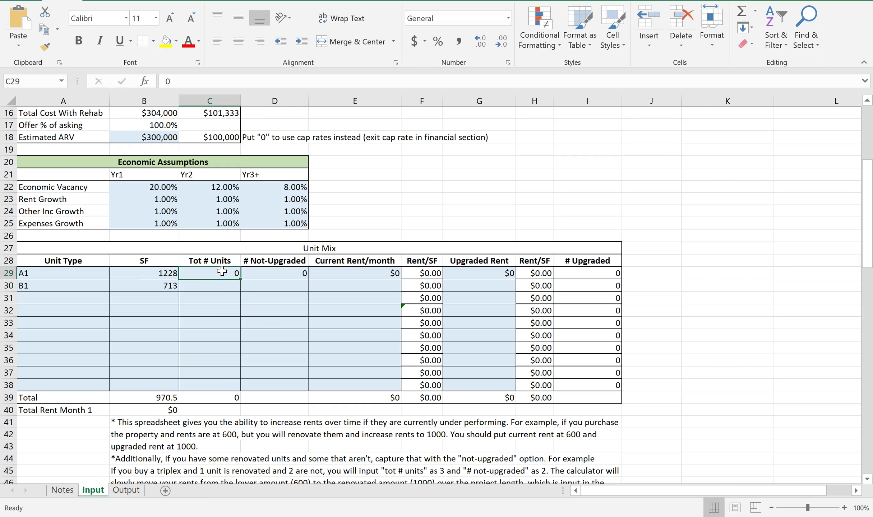
Step: Enter unit counts of 2 and 1, and rename the first unit type to C1
{"action": "type", "text": "2"}
{"action": "left_click", "coordinate": [214, 284]}
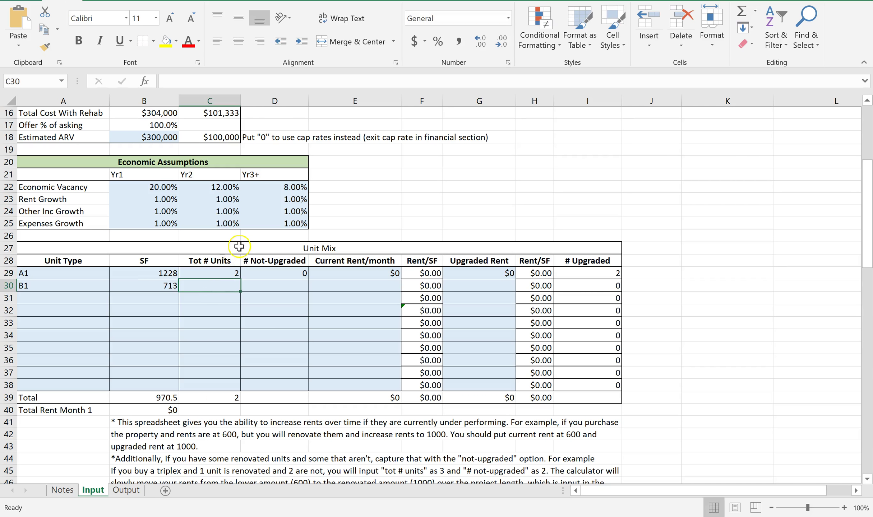
{"action": "type", "text": "1"}
{"action": "key", "text": "Return"}
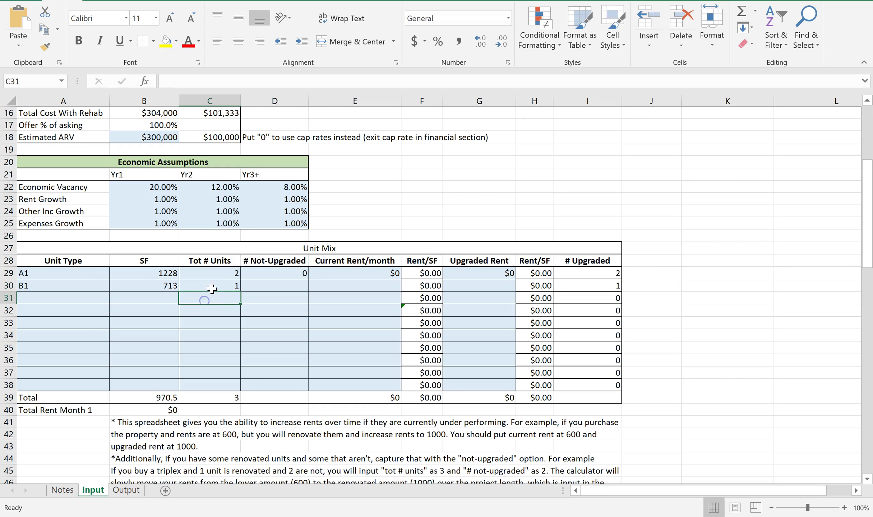
{"action": "left_click", "coordinate": [44, 276]}
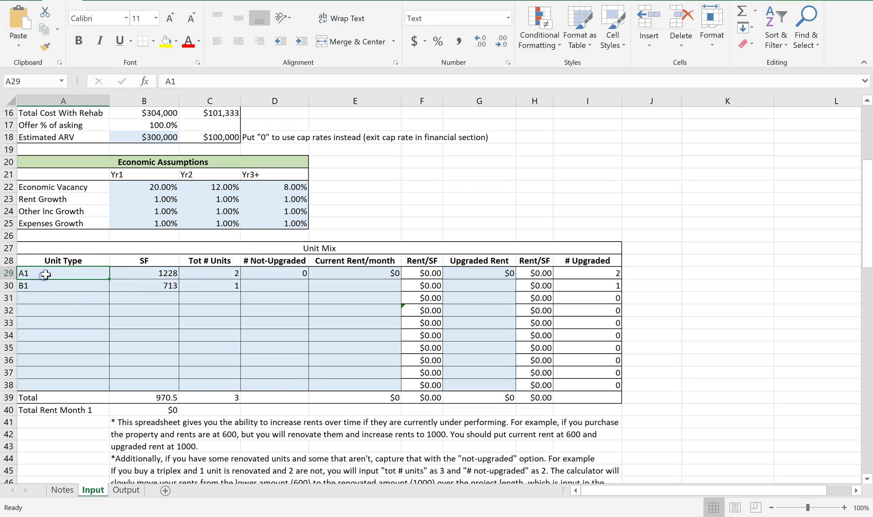
{"action": "type", "text": "C1"}
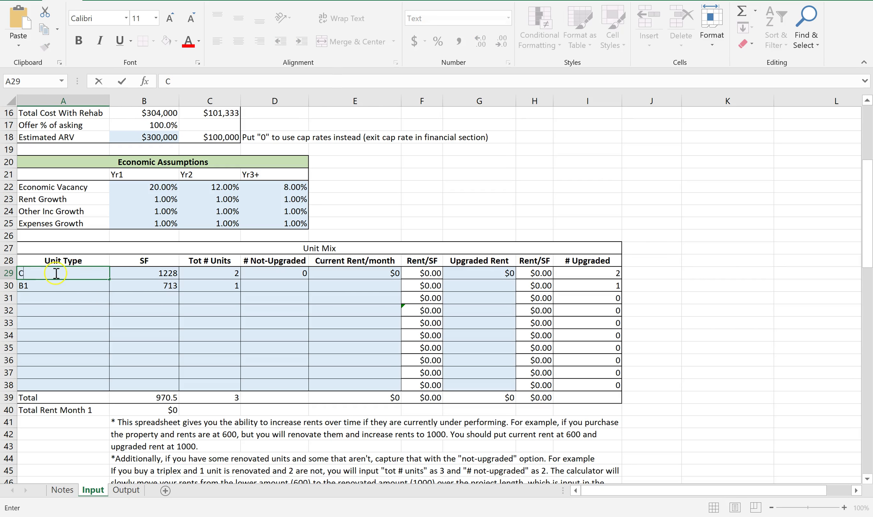
{"action": "left_click", "coordinate": [64, 301]}
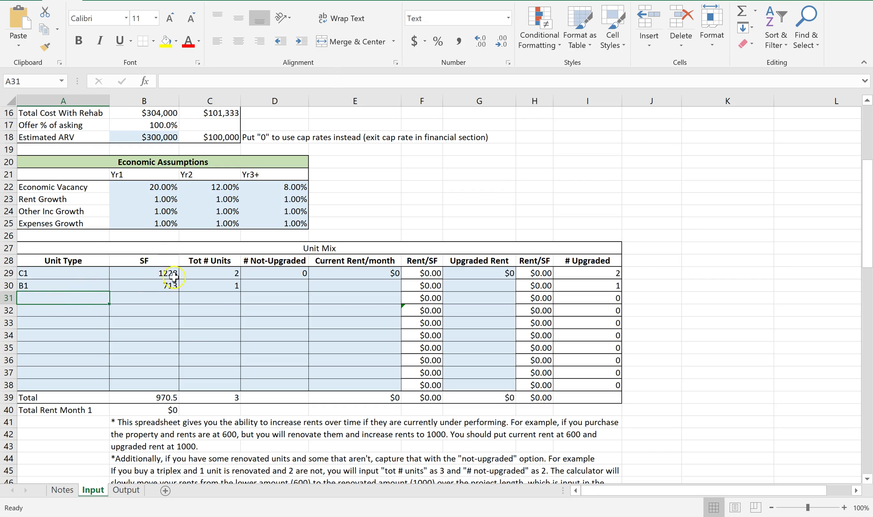
Step: Enter not-upgraded counts of 2 for C1 and 1 for B1
{"action": "left_click", "coordinate": [265, 271]}
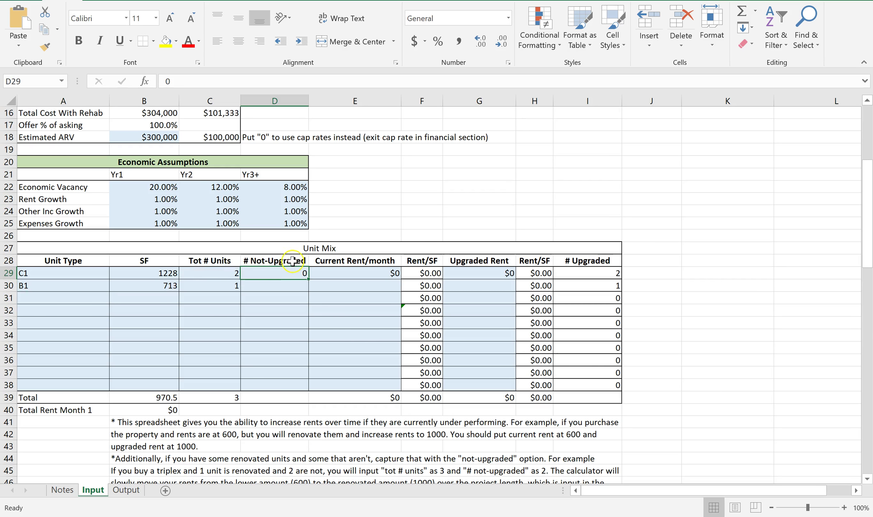
{"action": "type", "text": "2"}
{"action": "key", "text": "Return"}
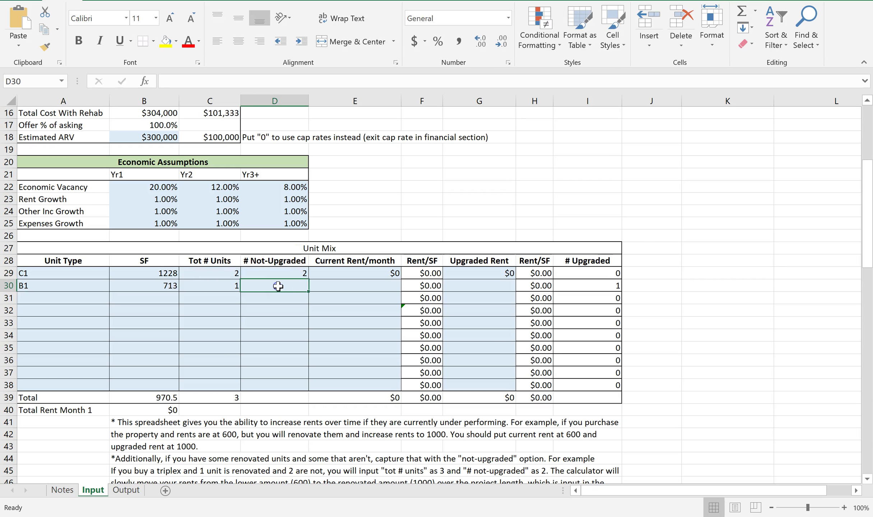
{"action": "type", "text": "1"}
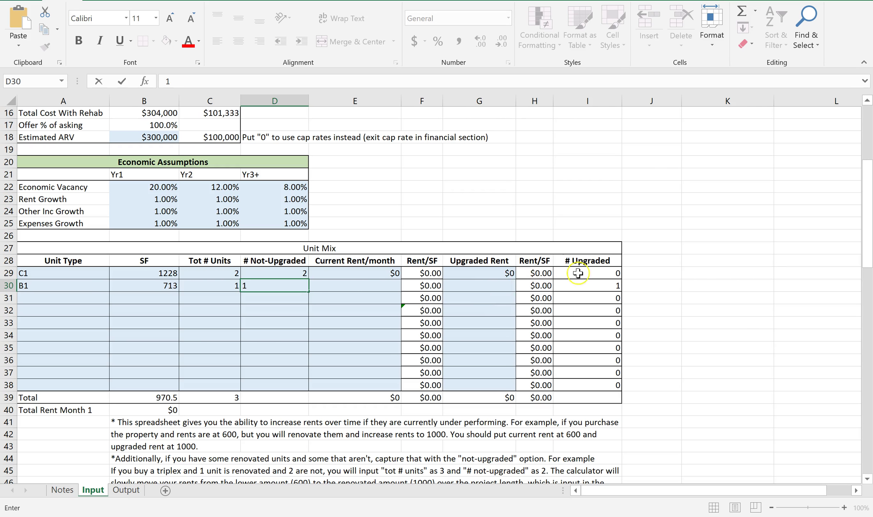
{"action": "left_click", "coordinate": [597, 286]}
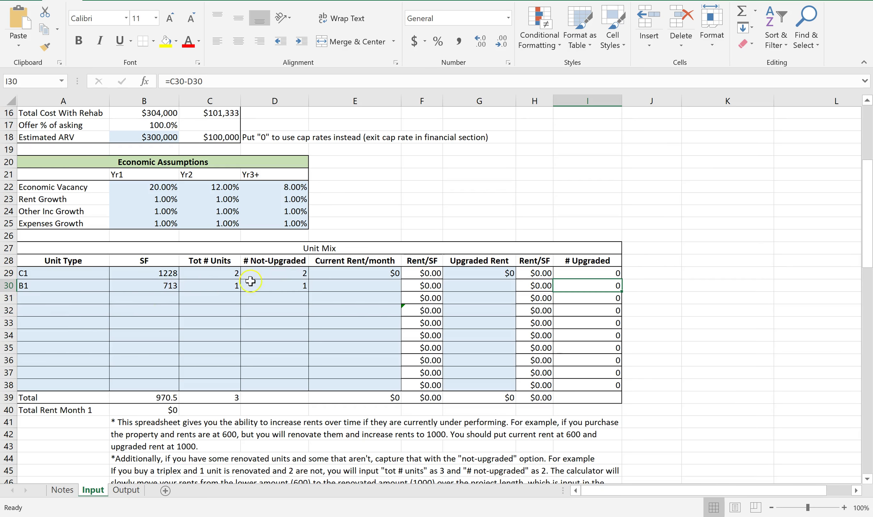
{"action": "left_click", "coordinate": [361, 276]}
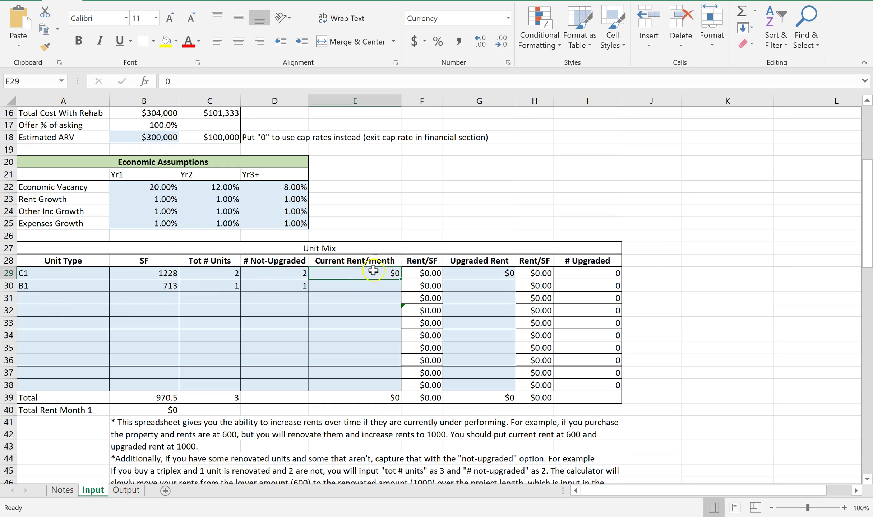
Step: Copy the B1 row's Unit Mix entries in row 30
{"action": "left_click_drag", "start_coordinate": [64, 286], "coordinate": [272, 285]}
{"action": "key", "text": "ctrl+c"}
{"action": "left_click", "coordinate": [94, 298]}
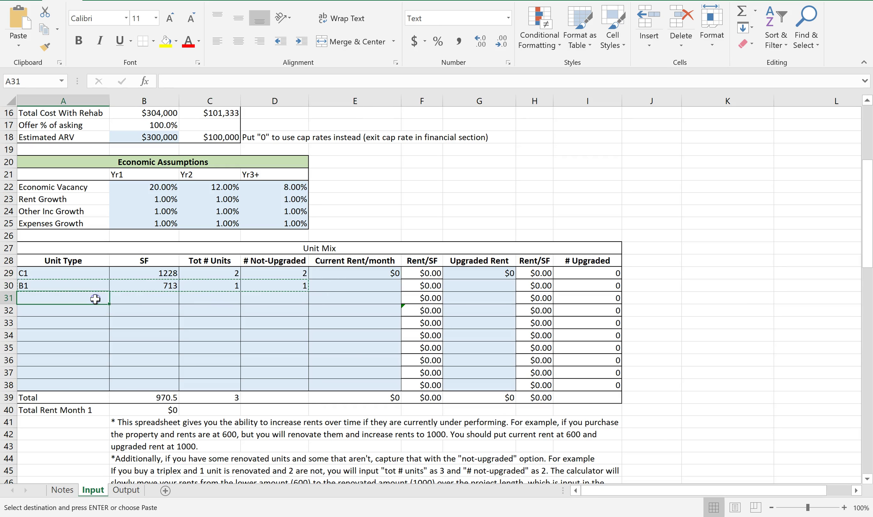
Step: Set C1's current rent to $1,100 and its upgraded rent to $1,300
{"action": "left_click", "coordinate": [324, 271]}
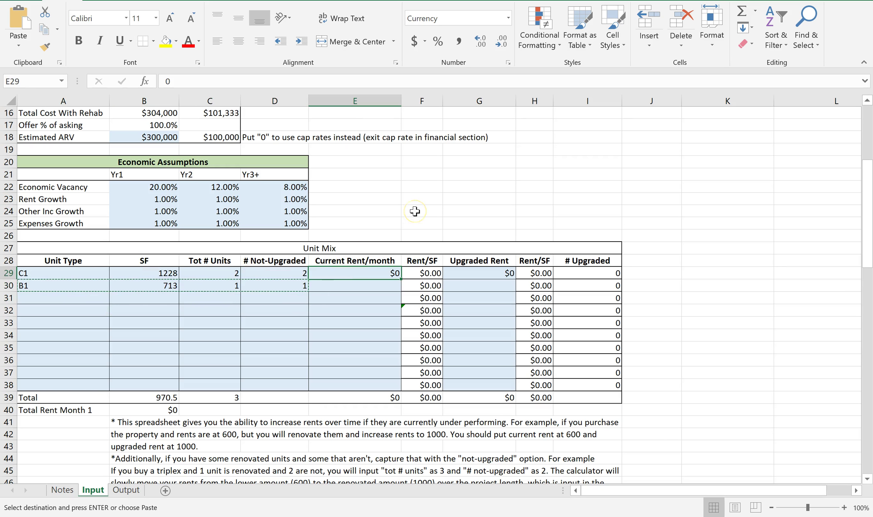
{"action": "type", "text": "1100"}
{"action": "left_click", "coordinate": [404, 233]}
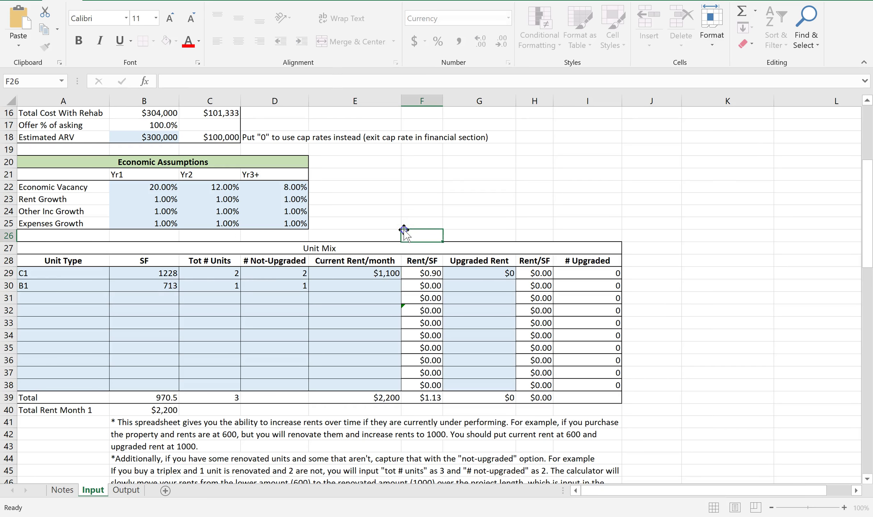
{"action": "left_click", "coordinate": [374, 273]}
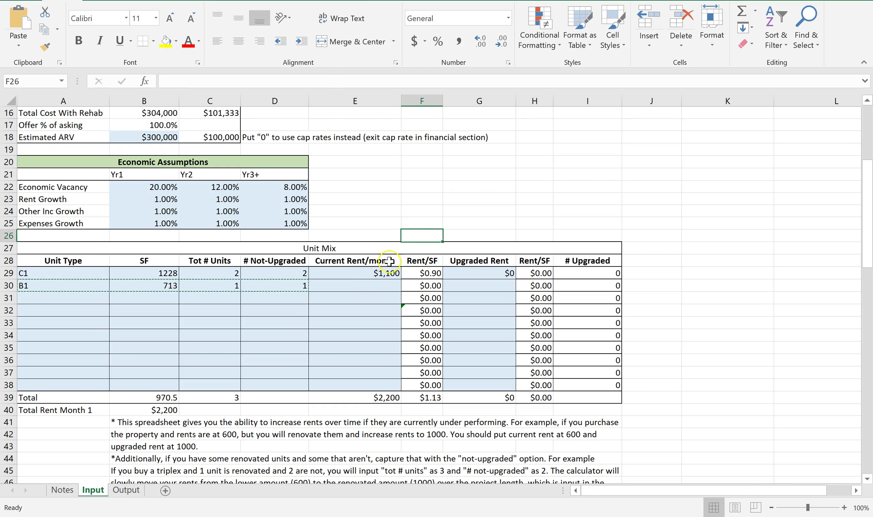
{"action": "left_click", "coordinate": [389, 273]}
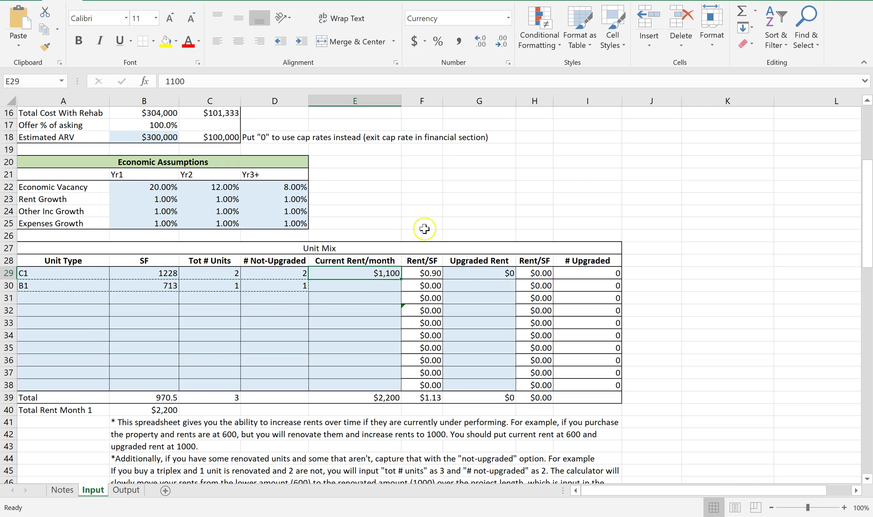
{"action": "left_click", "coordinate": [474, 272]}
{"action": "left_click", "coordinate": [524, 228]}
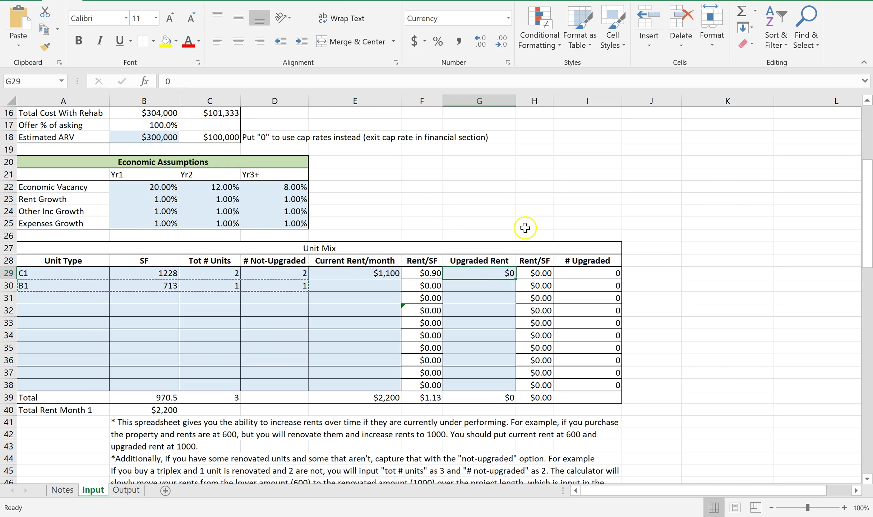
{"action": "type", "text": "1300"}
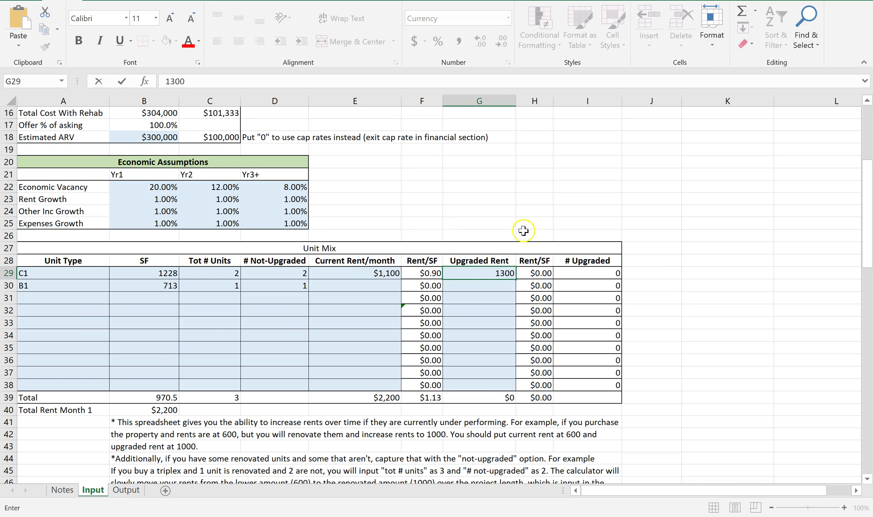
{"action": "left_click", "coordinate": [524, 234]}
Step: Run Rentometer's 3-bed analysis of the property address at $1,200 rent
{"action": "left_click", "coordinate": [383, 287]}
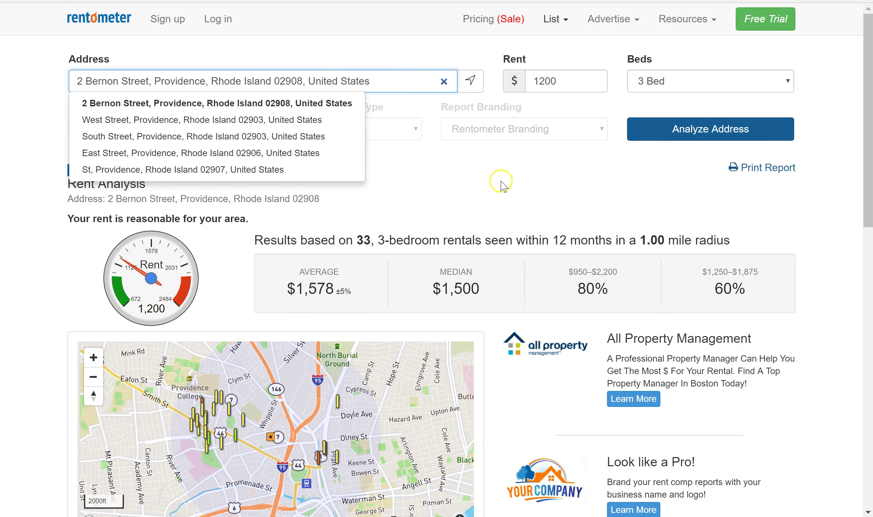
Step: Inspect several nearby comparable rentals' beds and rents on the Rentometer map
{"action": "left_click", "coordinate": [433, 191]}
{"action": "scroll", "coordinate": [433, 196], "scroll_direction": "down", "scroll_amount": 3}
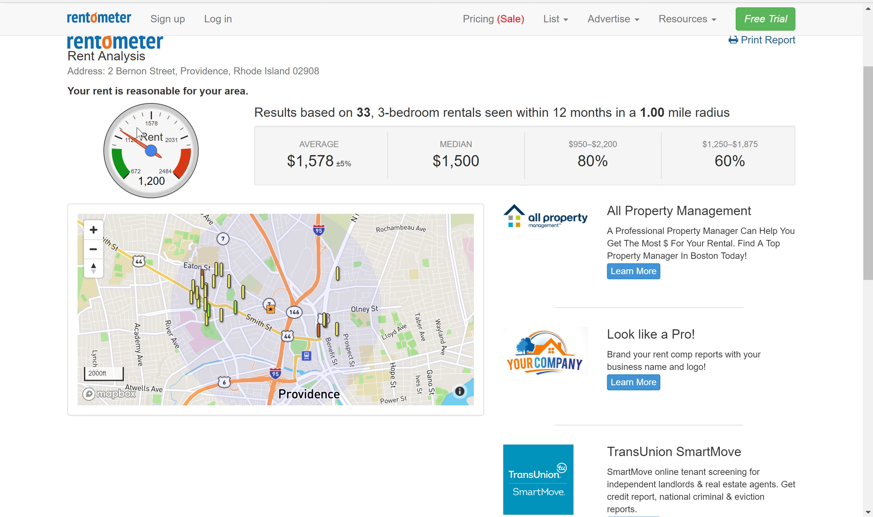
{"action": "left_click", "coordinate": [247, 303]}
{"action": "left_click", "coordinate": [243, 294]}
{"action": "left_click", "coordinate": [236, 311]}
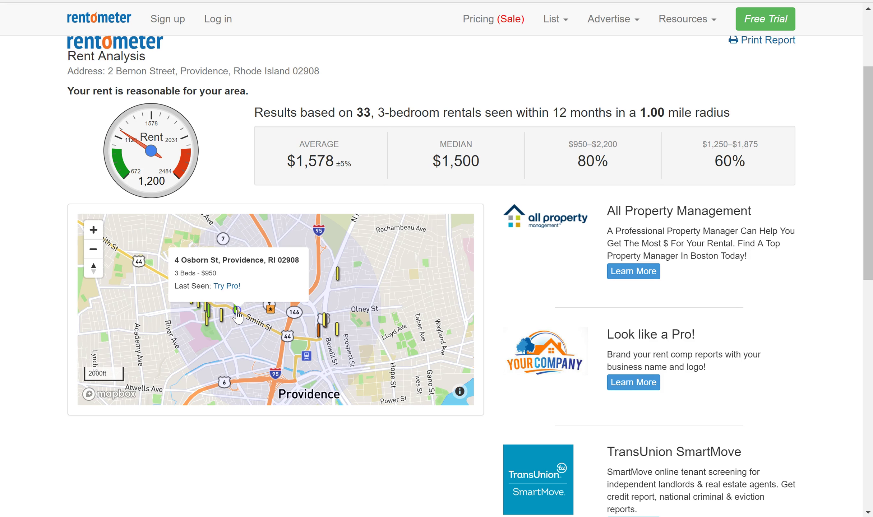
{"action": "left_click", "coordinate": [222, 316]}
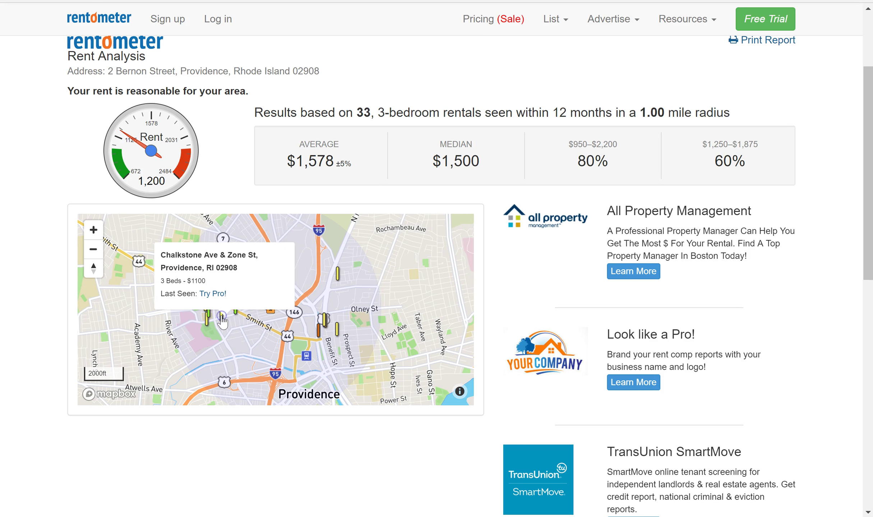
{"action": "left_click", "coordinate": [318, 331]}
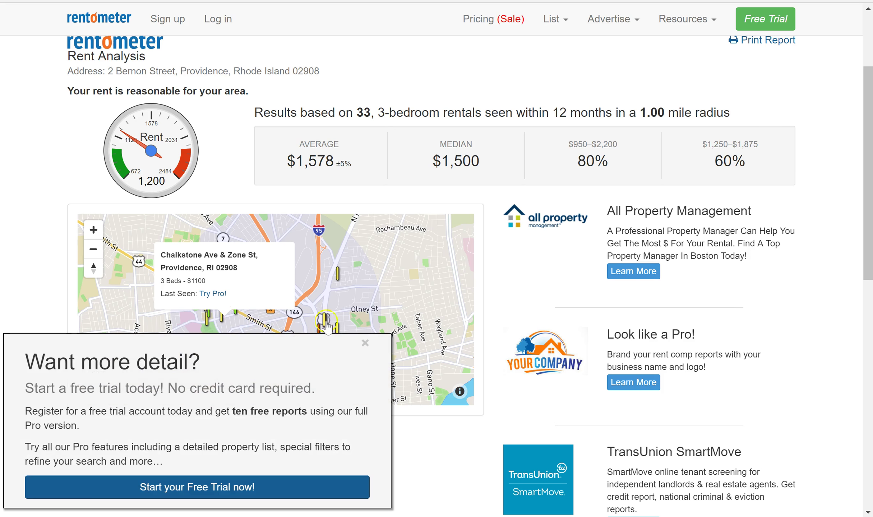
{"action": "left_click", "coordinate": [322, 319]}
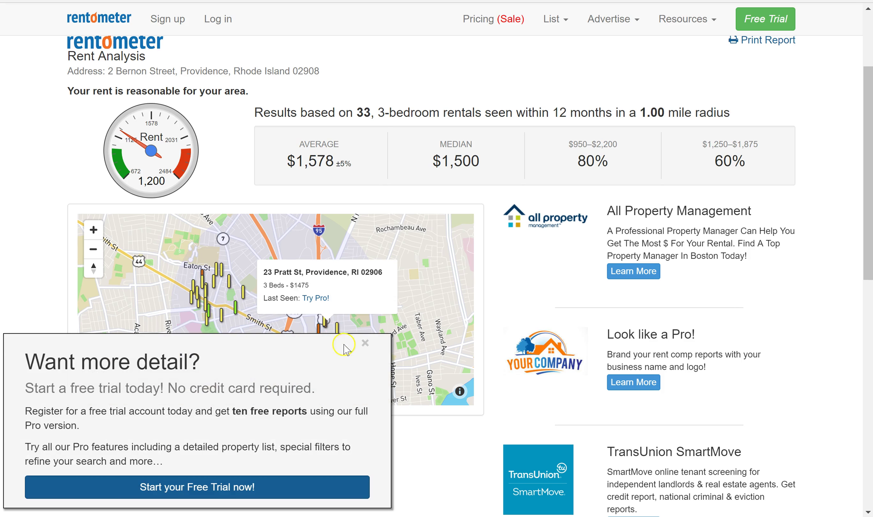
{"action": "left_click", "coordinate": [365, 343]}
Step: View the Jenckes St & Benefit St rental and another nearby listing, then return to Excel
{"action": "left_click", "coordinate": [298, 336]}
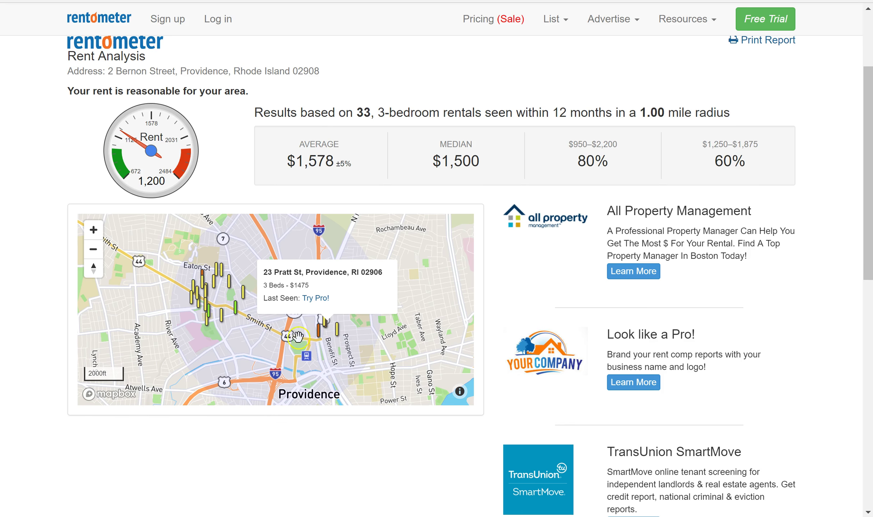
{"action": "left_click", "coordinate": [319, 329]}
{"action": "left_click", "coordinate": [292, 268]}
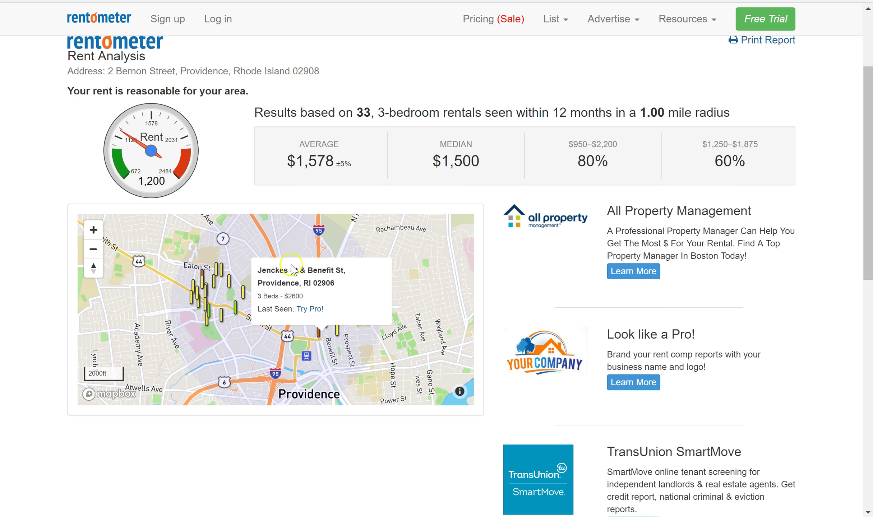
{"action": "left_click", "coordinate": [299, 238]}
{"action": "scroll", "coordinate": [269, 326], "scroll_direction": "up", "scroll_amount": 2}
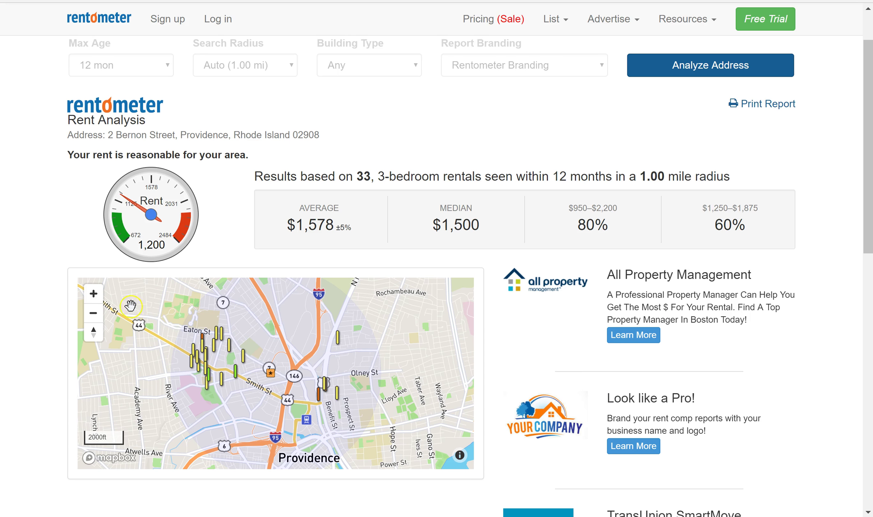
{"action": "left_click", "coordinate": [94, 293]}
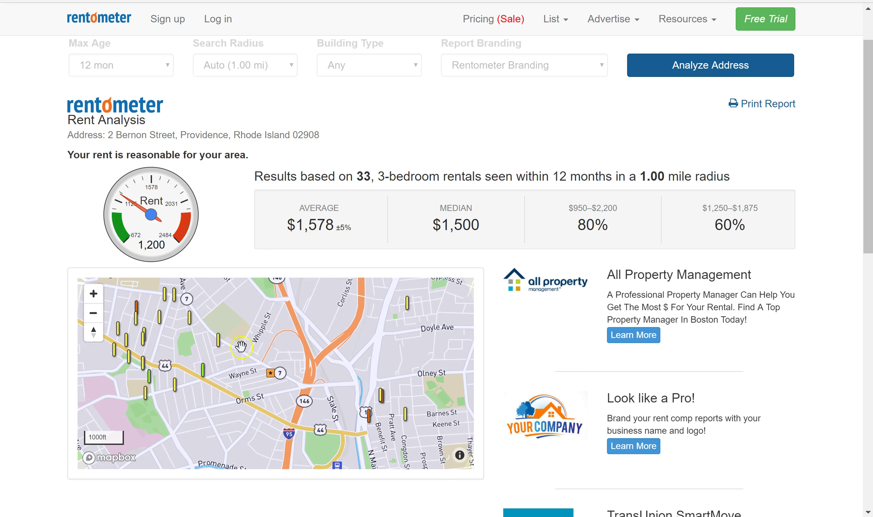
{"action": "left_click", "coordinate": [195, 322]}
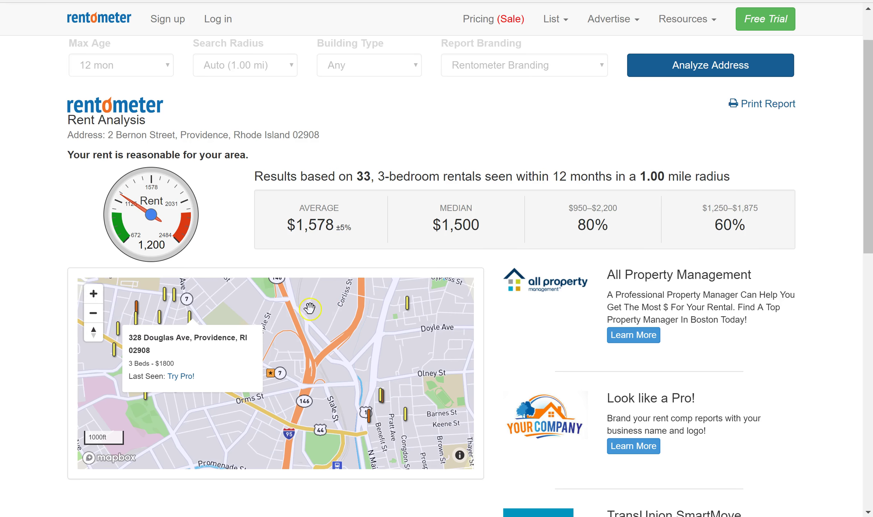
{"action": "key", "text": "alt+Tab"}
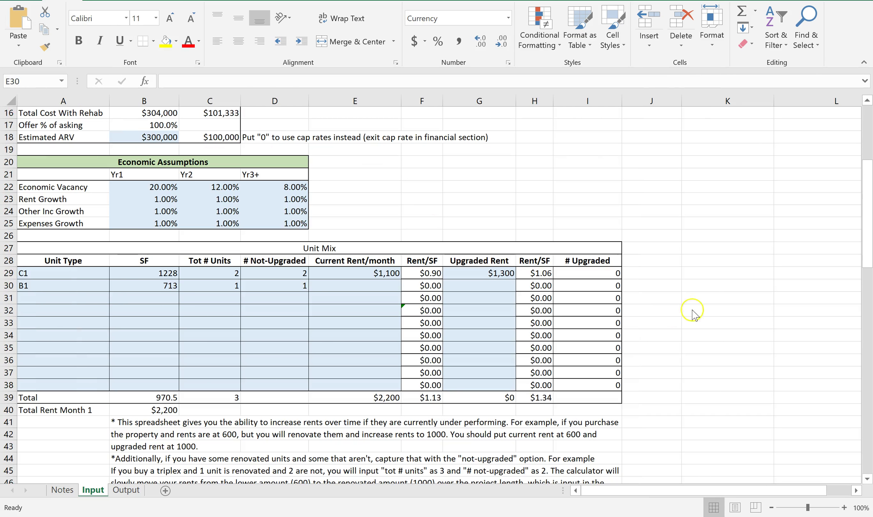
Step: Raise the C1 unit's upgraded rent from $1,300 to $1,350 in G29
{"action": "left_click", "coordinate": [475, 283]}
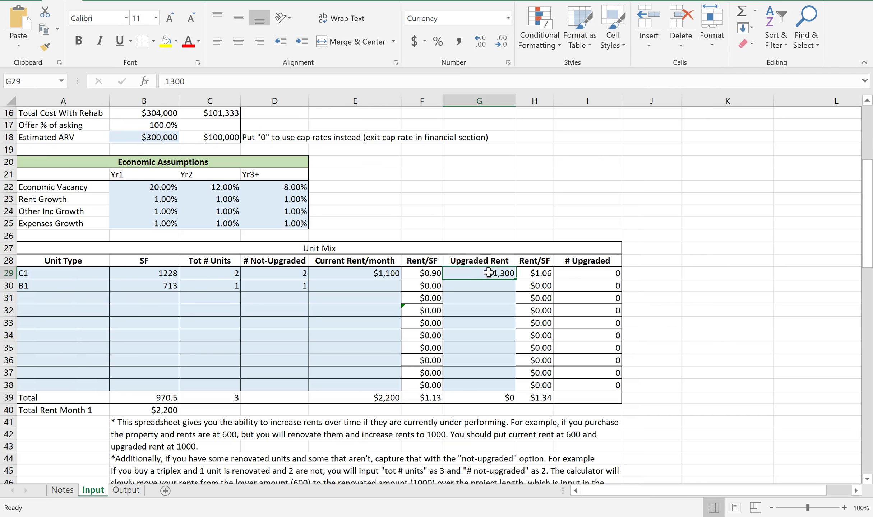
{"action": "left_click", "coordinate": [489, 272]}
{"action": "type", "text": "1350"}
{"action": "left_click", "coordinate": [527, 224]}
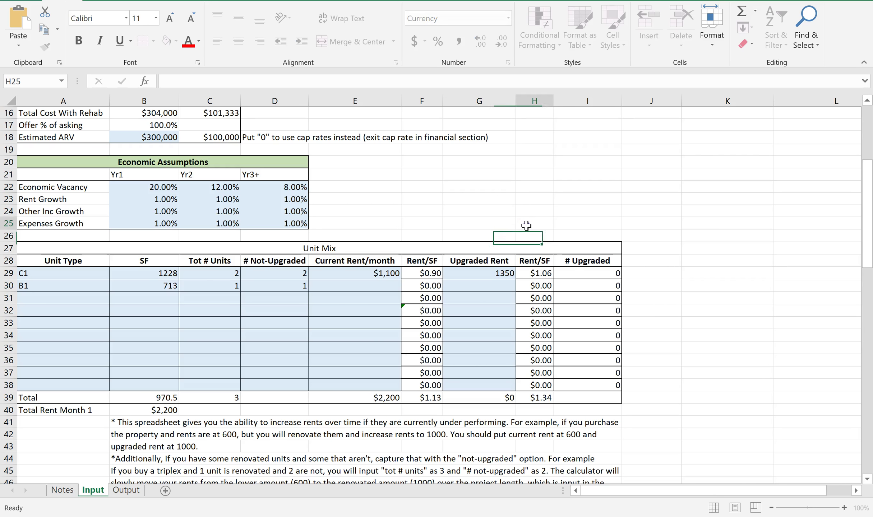
Step: Enter $800 as the B1 unit's current rent in E30
{"action": "left_click", "coordinate": [382, 288]}
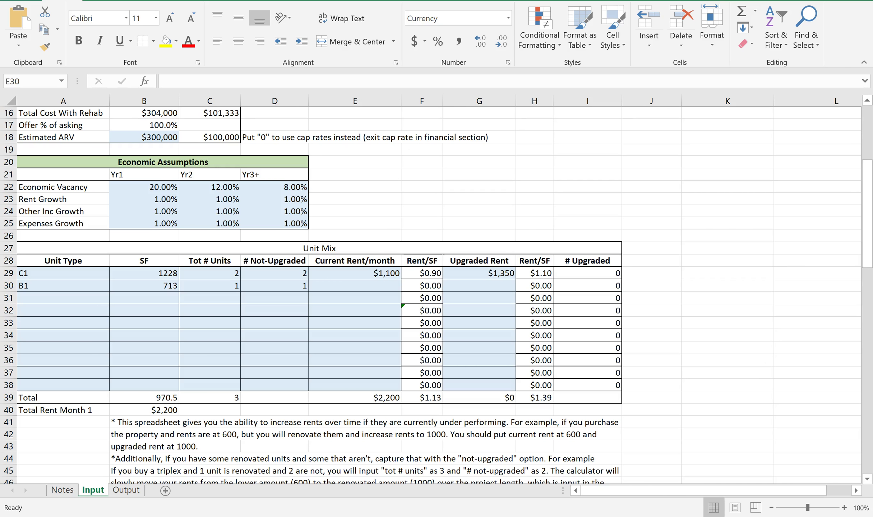
{"action": "left_click", "coordinate": [383, 287]}
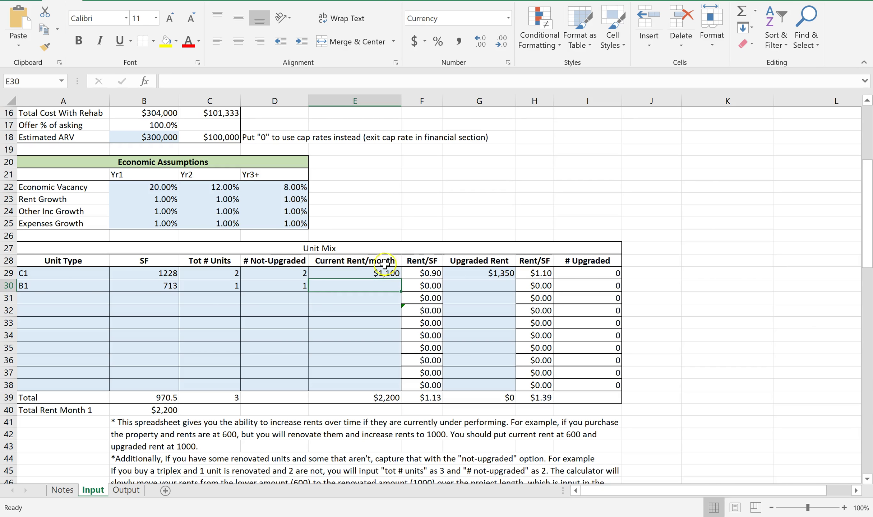
{"action": "type", "text": "800"}
{"action": "left_click", "coordinate": [485, 285]}
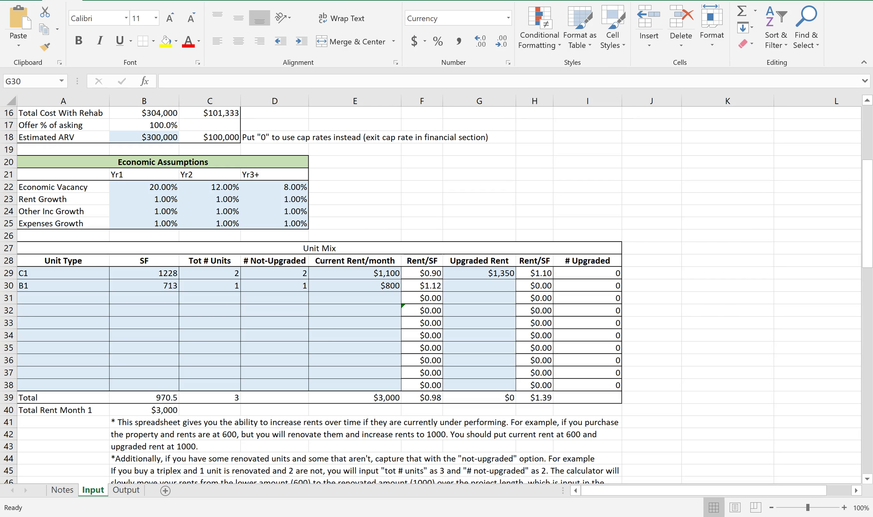
Step: Enter $1,000 as B1's upgraded rent in G30, giving $1.40 per square foot
{"action": "left_click", "coordinate": [485, 286]}
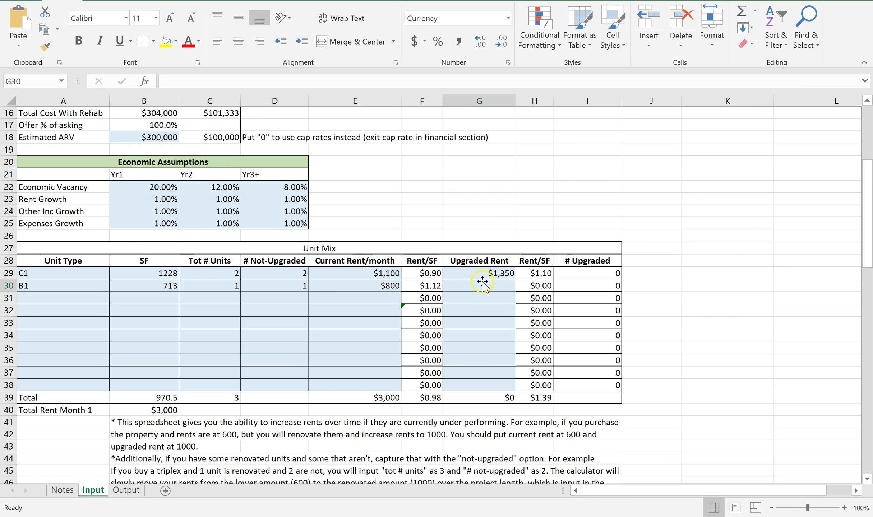
{"action": "type", "text": "1000"}
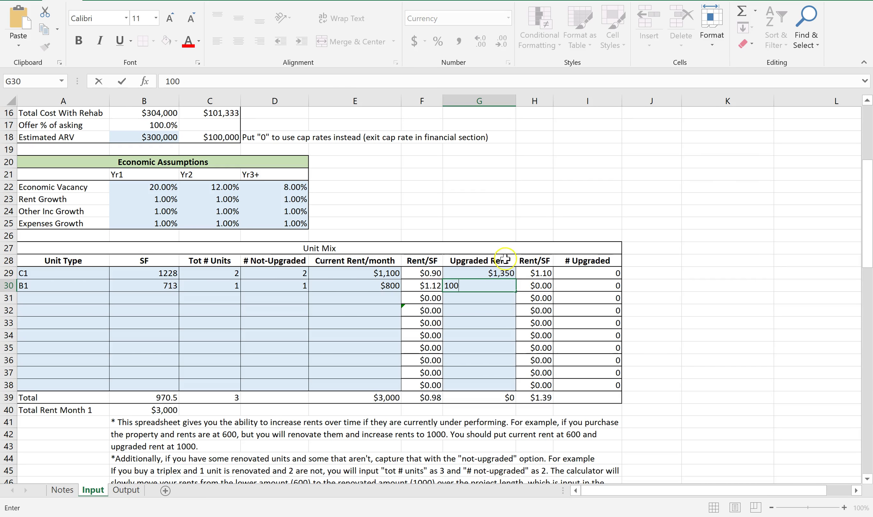
{"action": "left_click", "coordinate": [524, 217]}
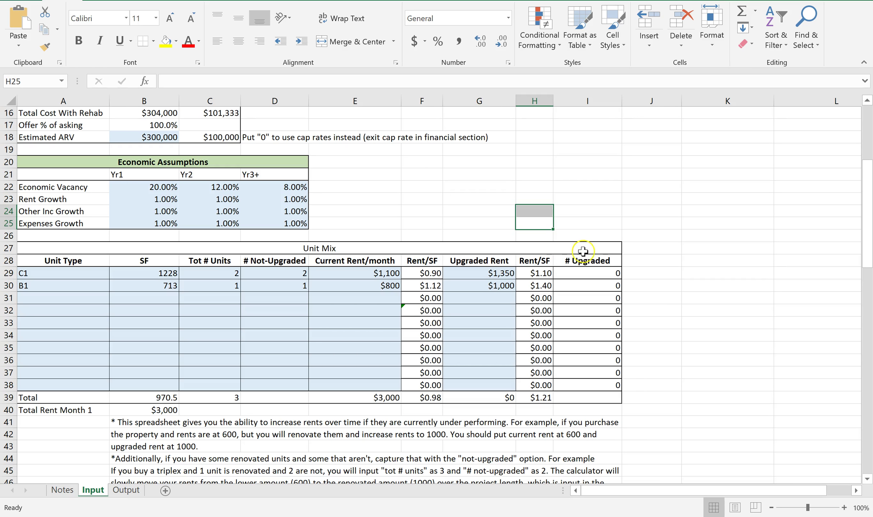
{"action": "scroll", "coordinate": [560, 279], "scroll_direction": "down", "scroll_amount": 1}
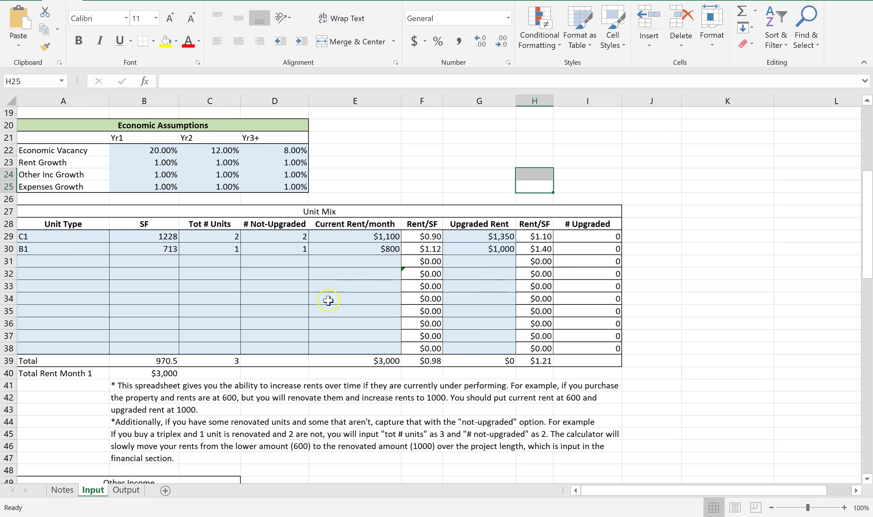
{"action": "scroll", "coordinate": [316, 313], "scroll_direction": "down", "scroll_amount": 1}
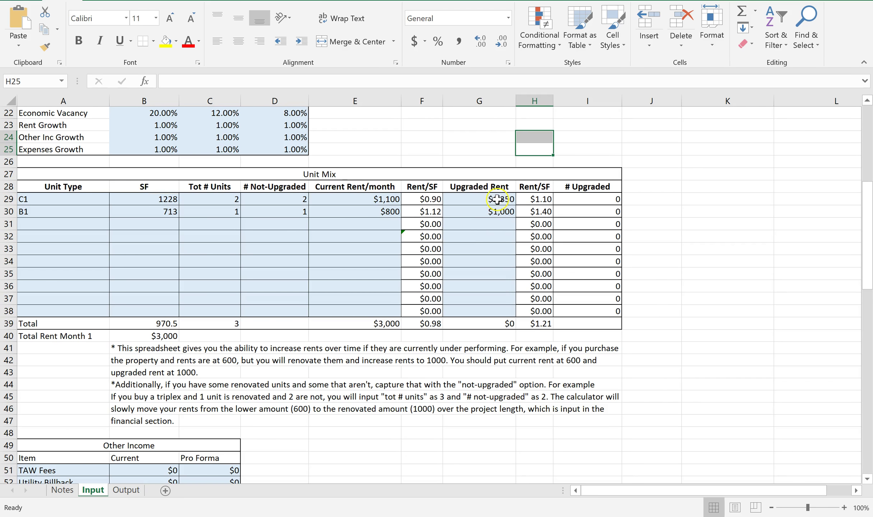
{"action": "scroll", "coordinate": [184, 194], "scroll_direction": "down", "scroll_amount": 4}
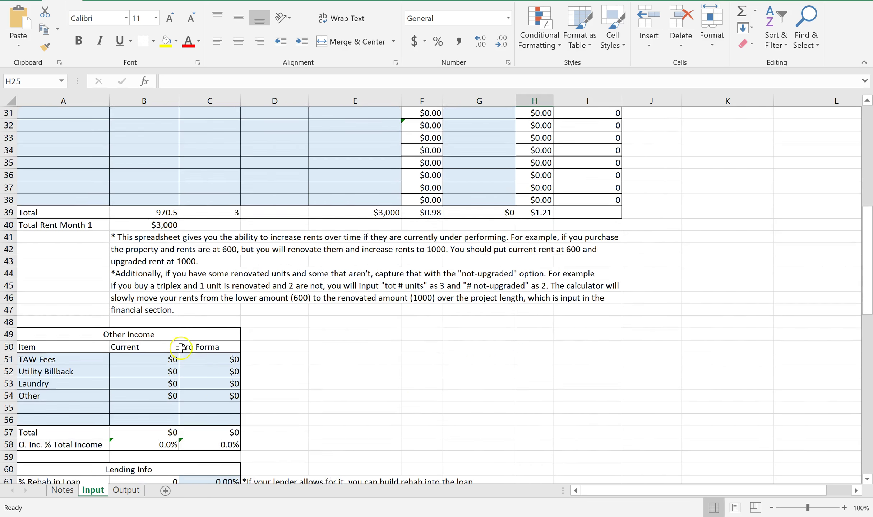
{"action": "scroll", "coordinate": [313, 275], "scroll_direction": "down", "scroll_amount": 2}
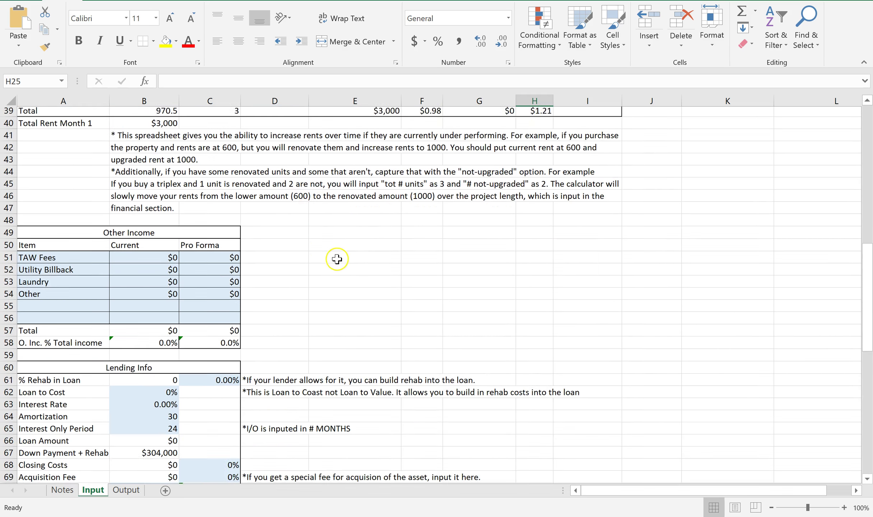
Step: Set Loan to Cost to 75% and the interest rate to 5%
{"action": "scroll", "coordinate": [349, 254], "scroll_direction": "down", "scroll_amount": 2}
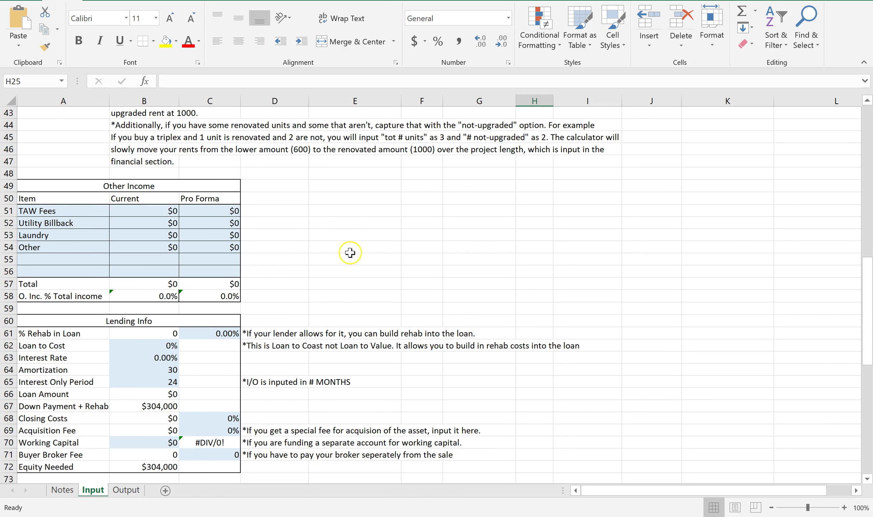
{"action": "scroll", "coordinate": [349, 252], "scroll_direction": "down", "scroll_amount": 2}
{"action": "left_click", "coordinate": [223, 261]}
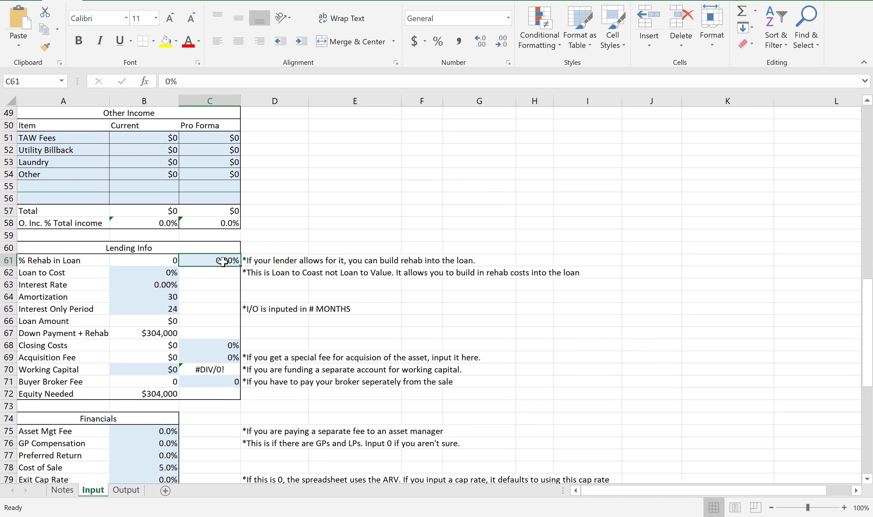
{"action": "left_click", "coordinate": [133, 276]}
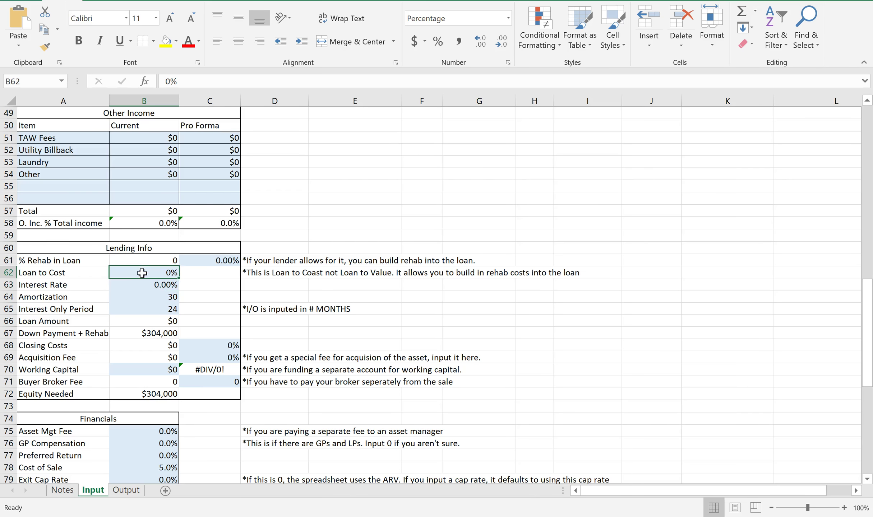
{"action": "type", "text": "75"}
{"action": "left_click", "coordinate": [166, 284]}
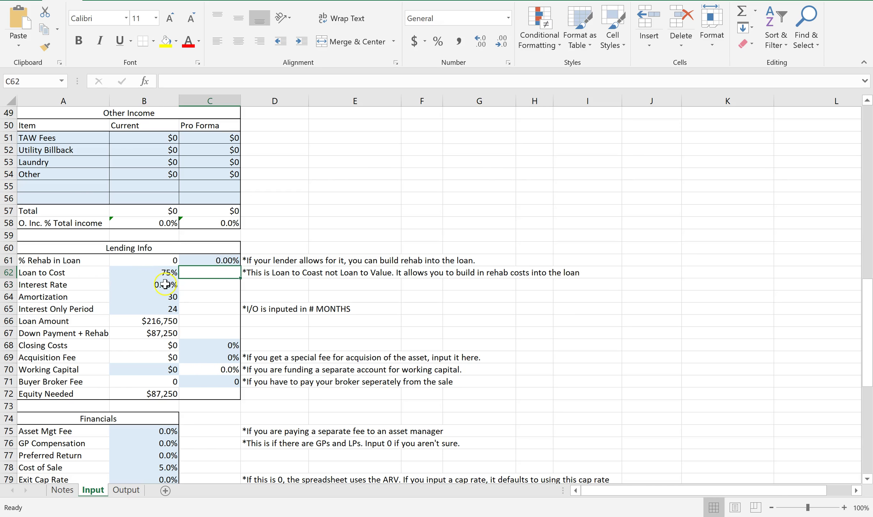
{"action": "type", "text": "5"}
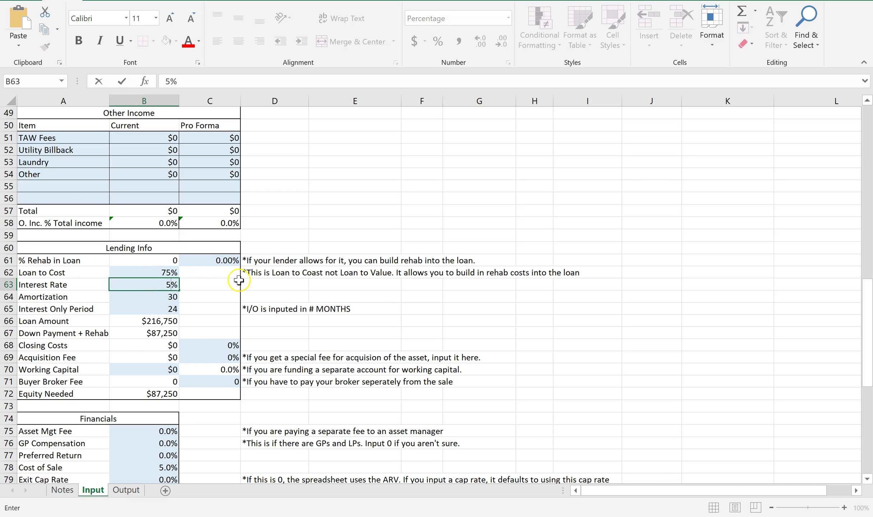
{"action": "left_click", "coordinate": [234, 284]}
Step: Set the Interest Only Period to 0 and closing costs to 3%
{"action": "left_click", "coordinate": [167, 299]}
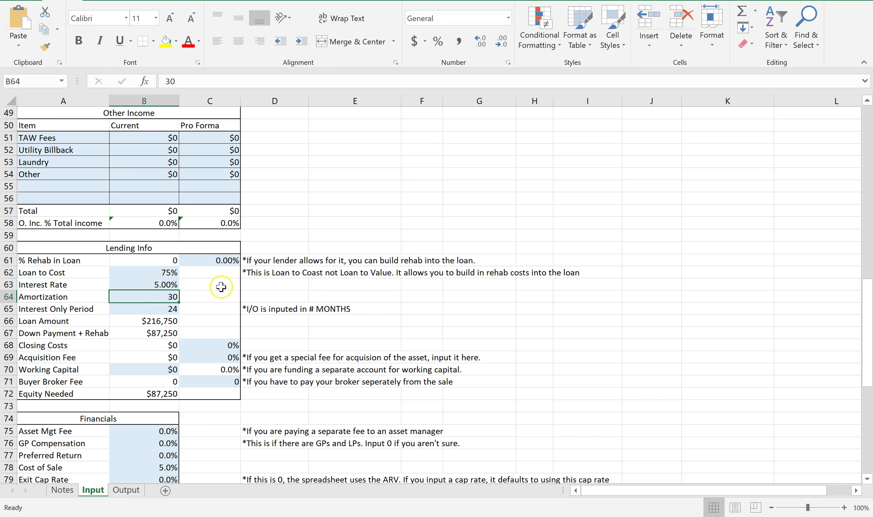
{"action": "scroll", "coordinate": [201, 269], "scroll_direction": "down", "scroll_amount": 1}
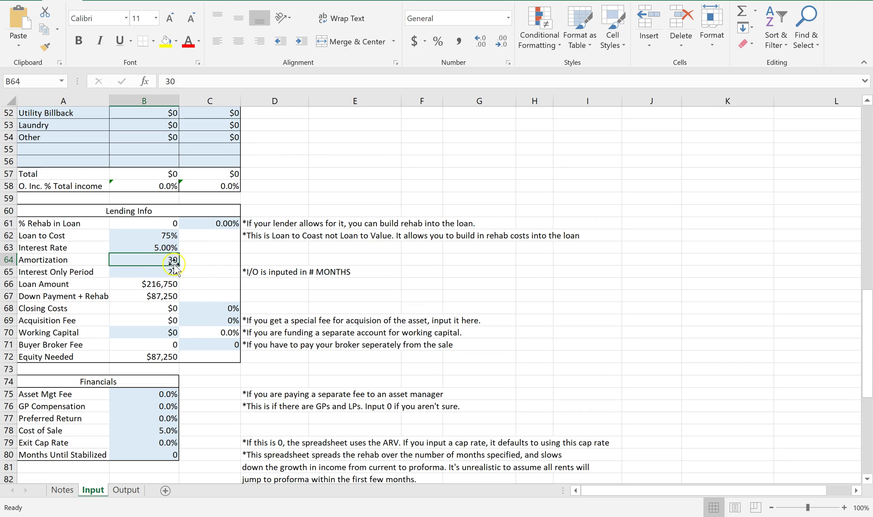
{"action": "left_click", "coordinate": [166, 272]}
{"action": "type", "text": "0"}
{"action": "left_click", "coordinate": [204, 269]}
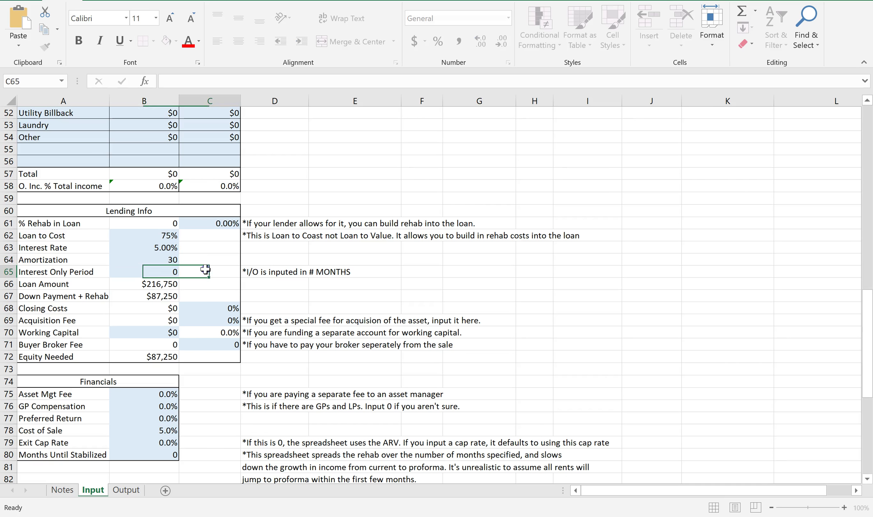
{"action": "scroll", "coordinate": [204, 270], "scroll_direction": "down", "scroll_amount": 1}
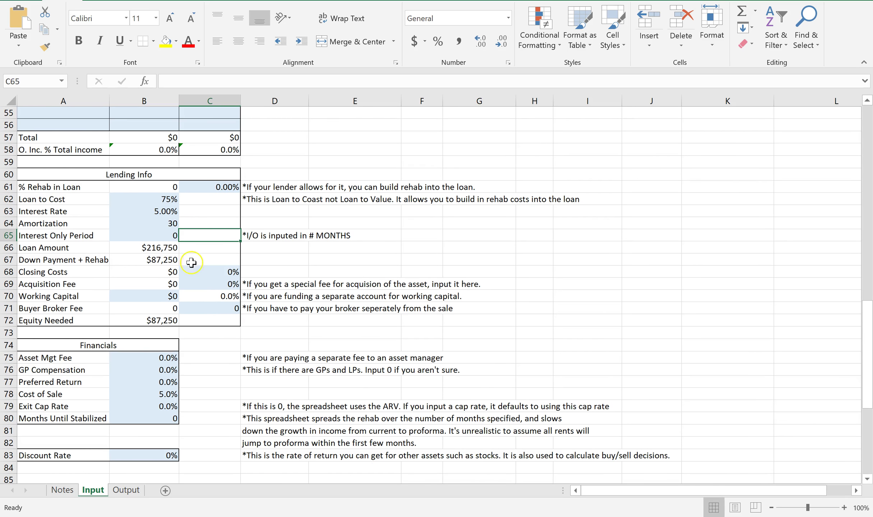
{"action": "left_click", "coordinate": [215, 270]}
{"action": "type", "text": "3"}
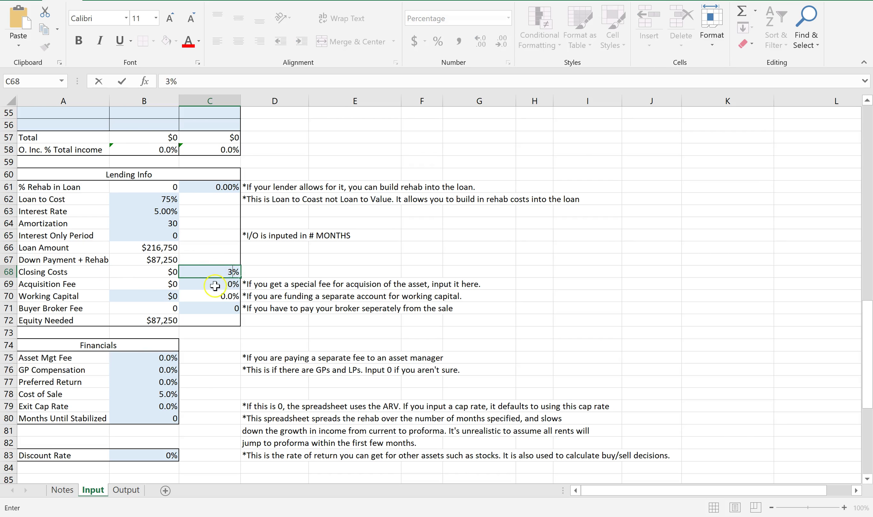
{"action": "left_click", "coordinate": [216, 285]}
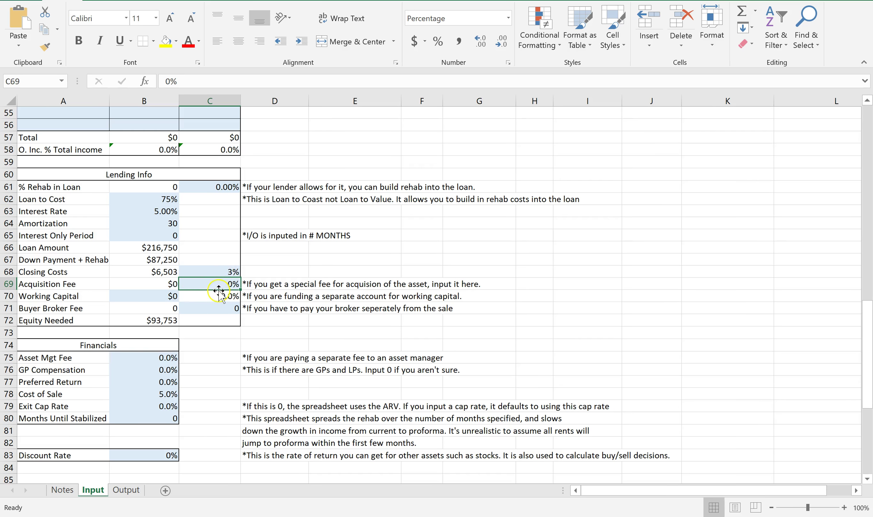
Step: Enter $7,500 as Working Capital in B70, raising Equity Needed to $101,253
{"action": "scroll", "coordinate": [191, 283], "scroll_direction": "down", "scroll_amount": 1}
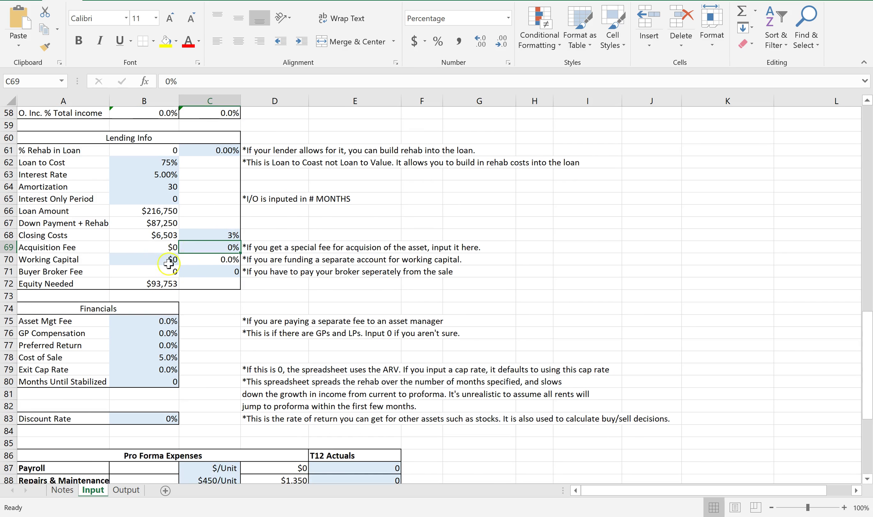
{"action": "left_click", "coordinate": [161, 261]}
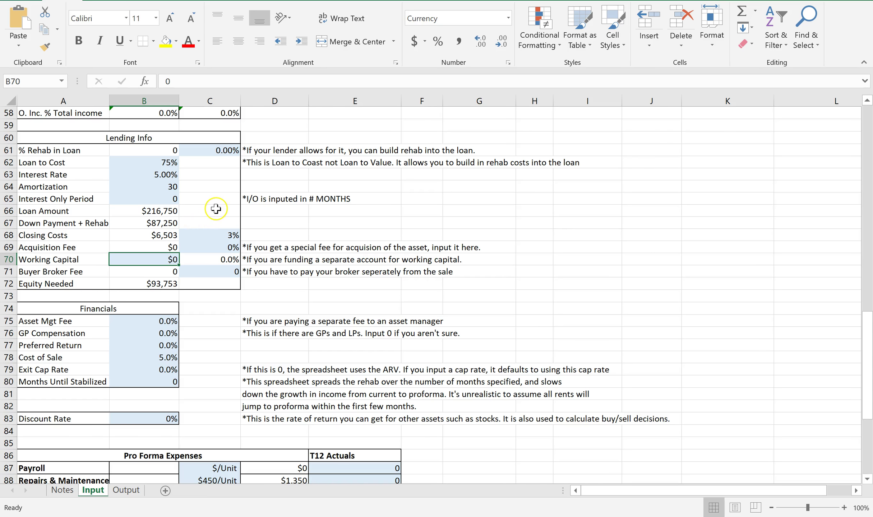
{"action": "type", "text": "7500"}
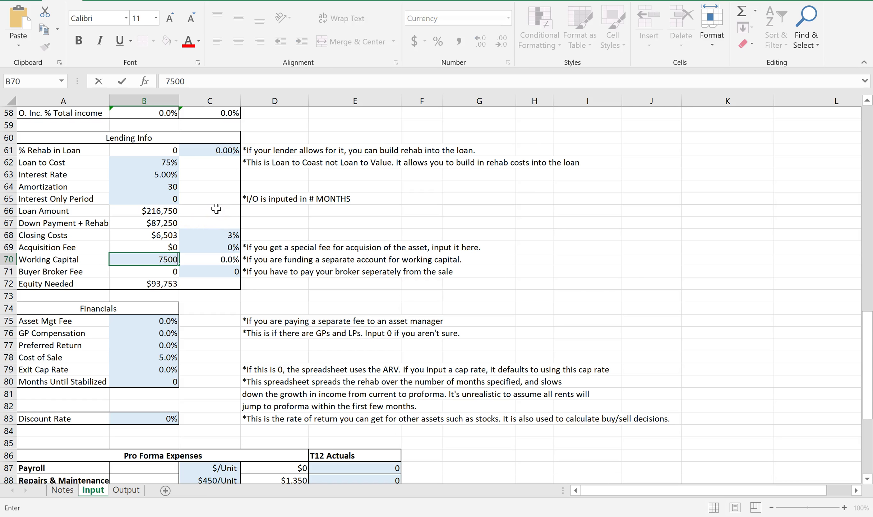
{"action": "left_click", "coordinate": [285, 220]}
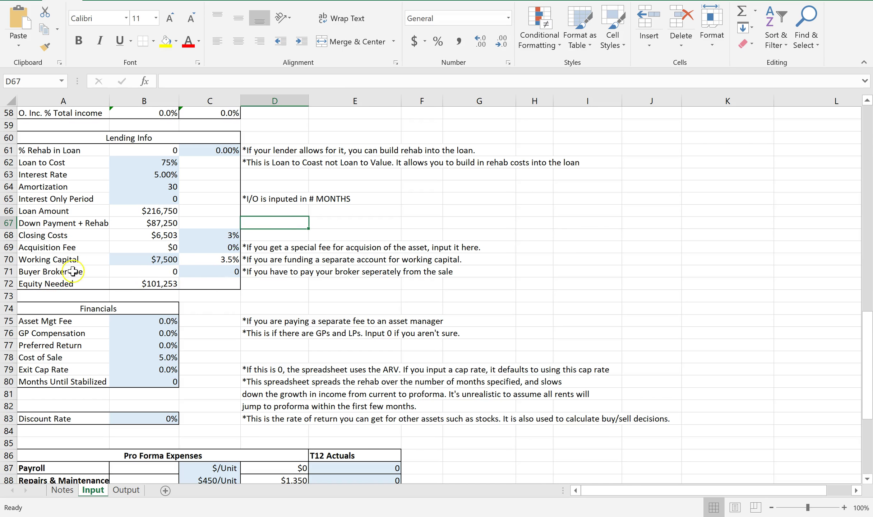
Step: Raise Cost of Sale in B78 to 6.0%
{"action": "scroll", "coordinate": [180, 267], "scroll_direction": "down", "scroll_amount": 1}
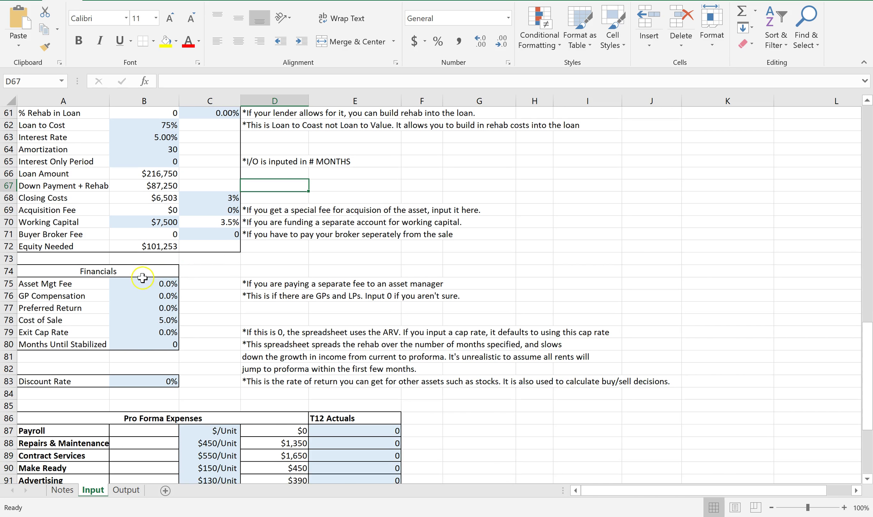
{"action": "scroll", "coordinate": [143, 285], "scroll_direction": "down", "scroll_amount": 1}
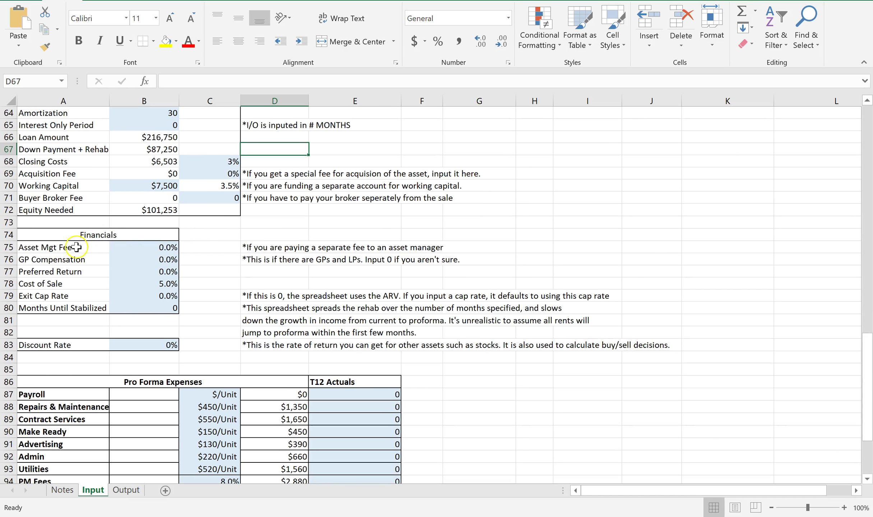
{"action": "left_click", "coordinate": [148, 282]}
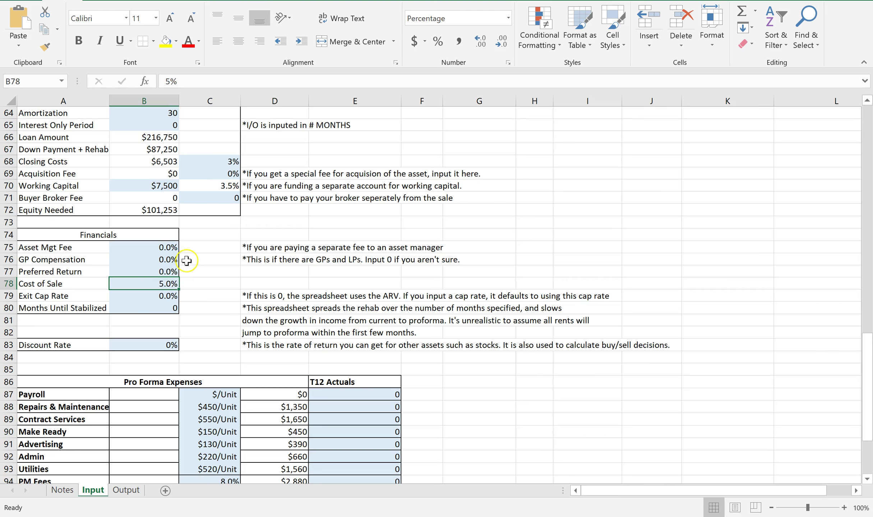
{"action": "type", "text": "6"}
{"action": "left_click", "coordinate": [218, 282]}
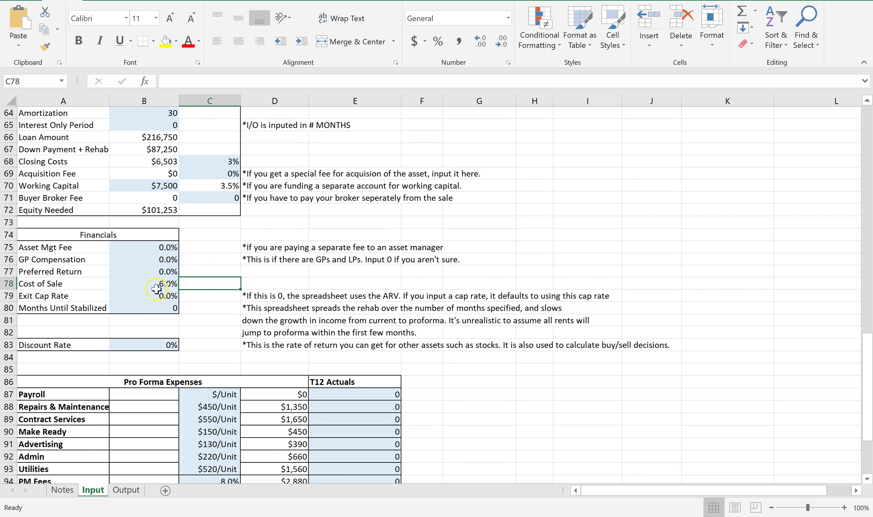
Step: Set Months Until Stabilized in B80 to 12
{"action": "scroll", "coordinate": [157, 280], "scroll_direction": "down", "scroll_amount": 1}
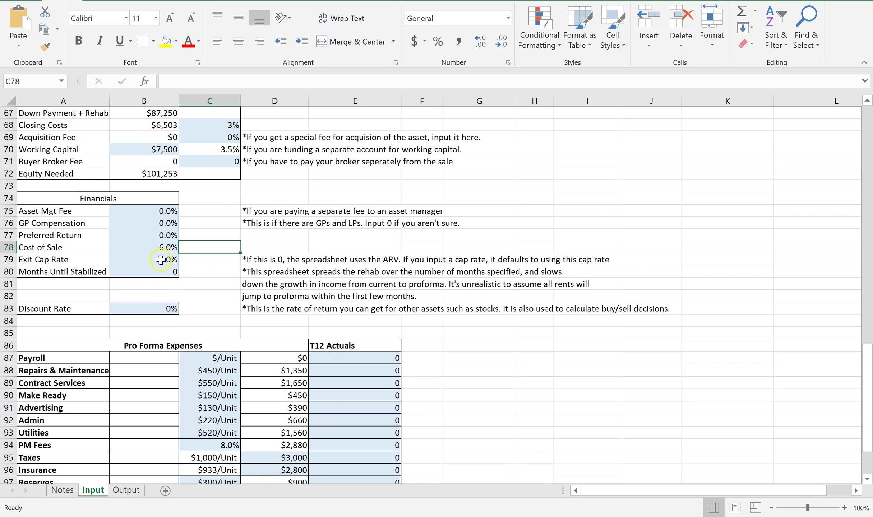
{"action": "left_click", "coordinate": [161, 259]}
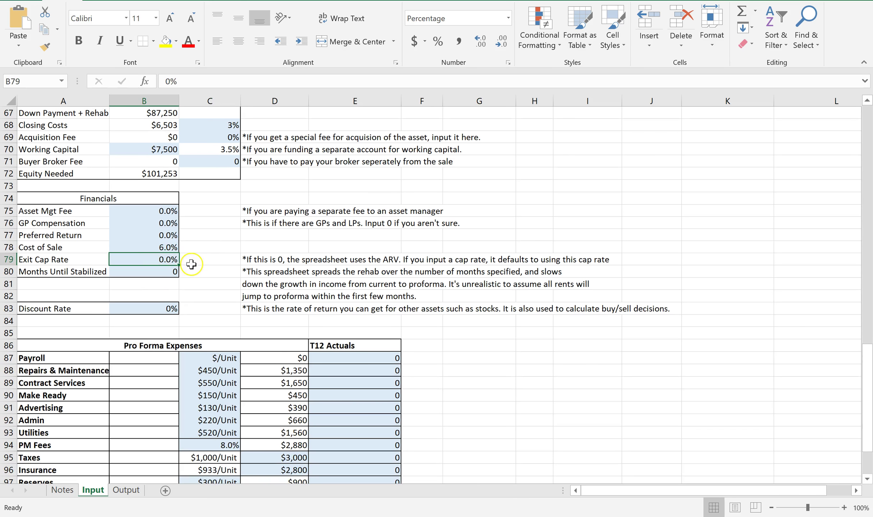
{"action": "scroll", "coordinate": [197, 255], "scroll_direction": "down", "scroll_amount": 1}
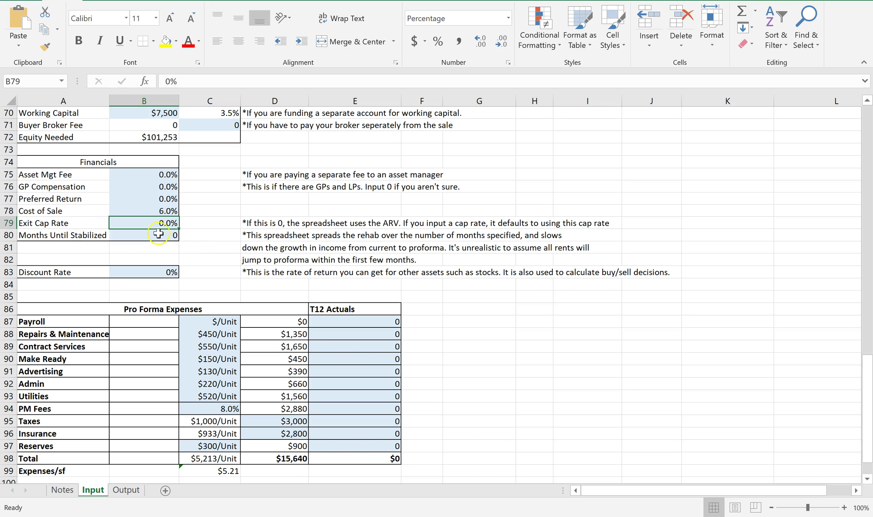
{"action": "left_click", "coordinate": [166, 237]}
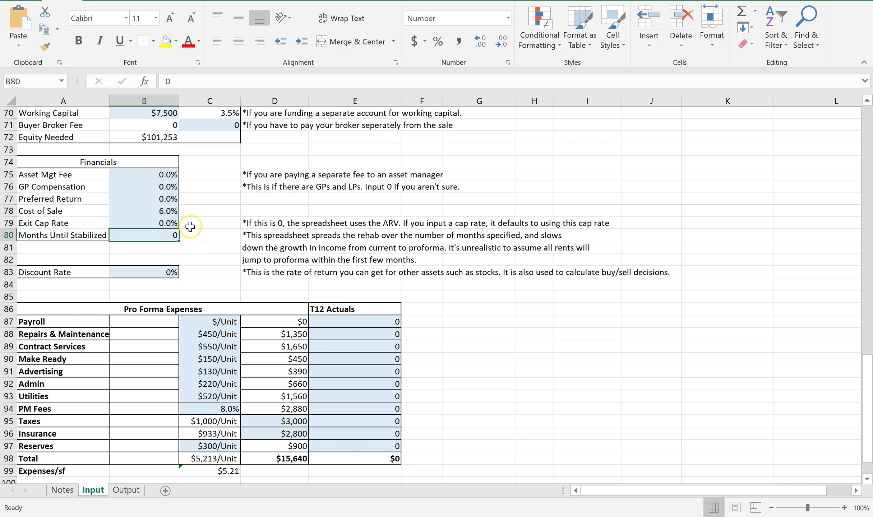
{"action": "type", "text": "12"}
{"action": "left_click", "coordinate": [211, 234]}
{"action": "scroll", "coordinate": [211, 233], "scroll_direction": "down", "scroll_amount": 1}
{"action": "scroll", "coordinate": [211, 234], "scroll_direction": "down", "scroll_amount": 1}
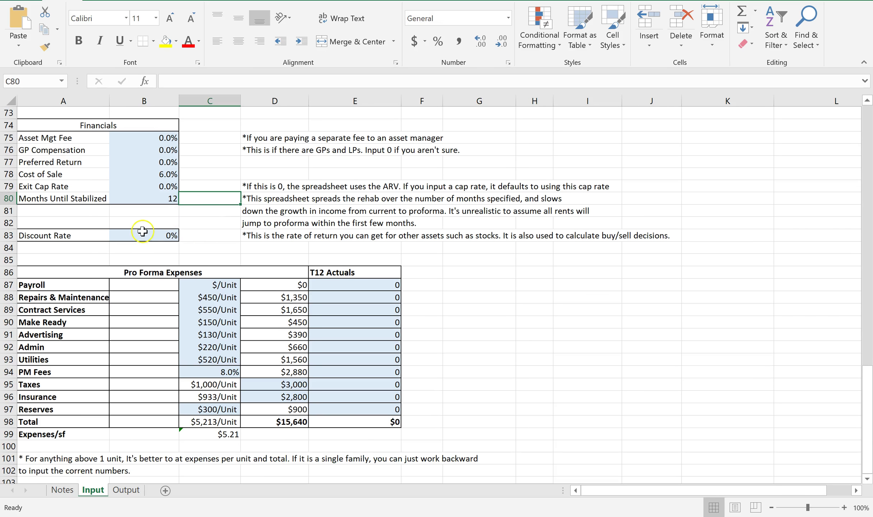
Step: Set Advertising in C91 to $900 per unit, correcting an initial $1,000 entry
{"action": "scroll", "coordinate": [173, 229], "scroll_direction": "down", "scroll_amount": 1}
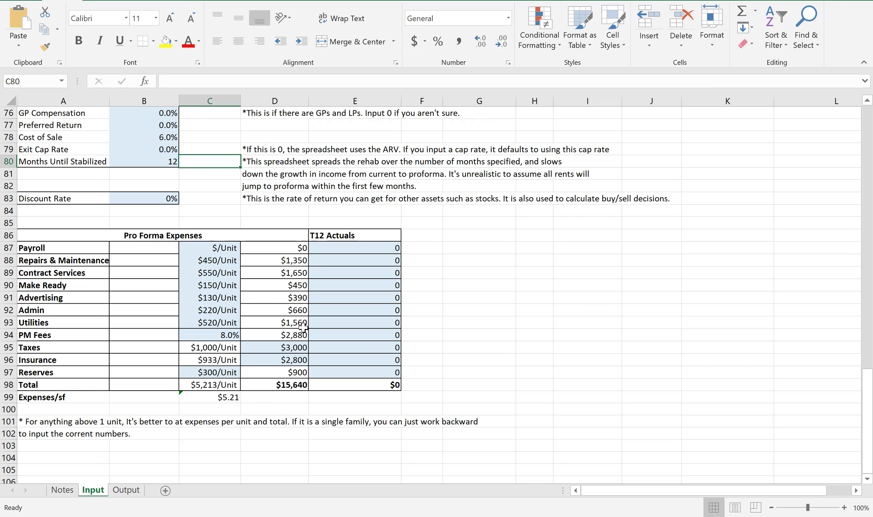
{"action": "left_click", "coordinate": [293, 385]}
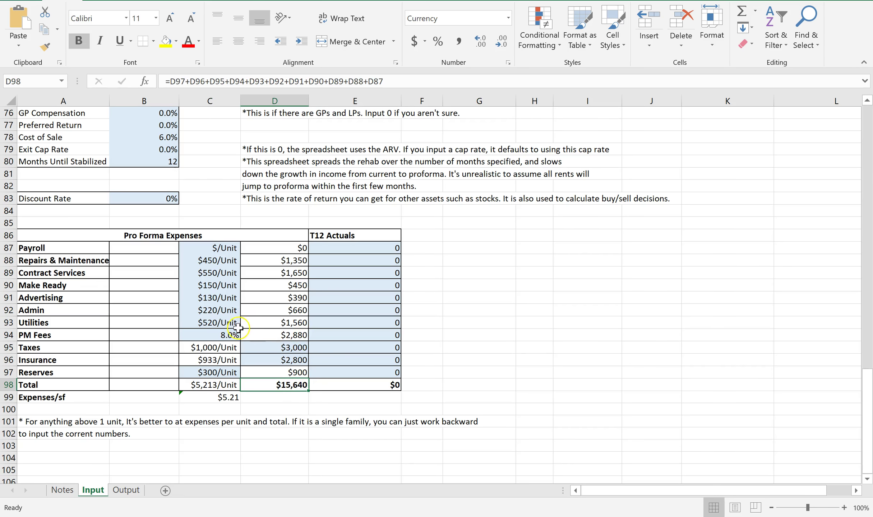
{"action": "left_click", "coordinate": [218, 299]}
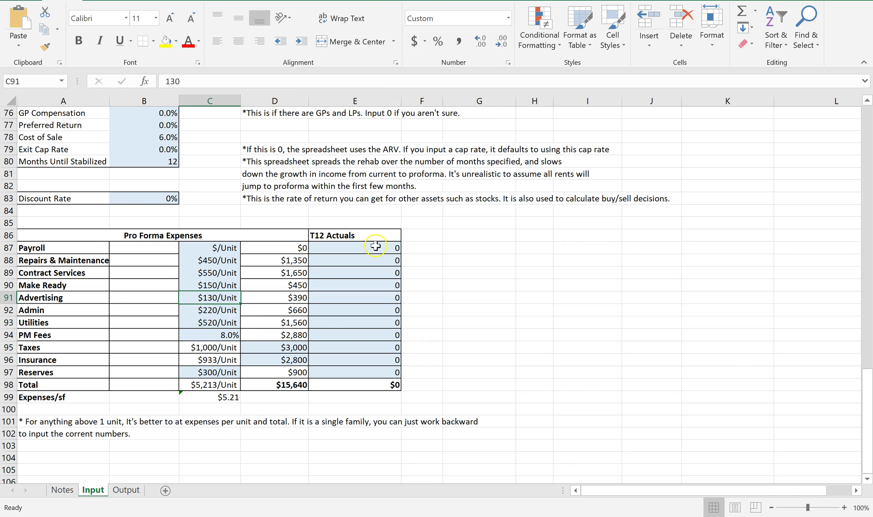
{"action": "type", "text": "1000"}
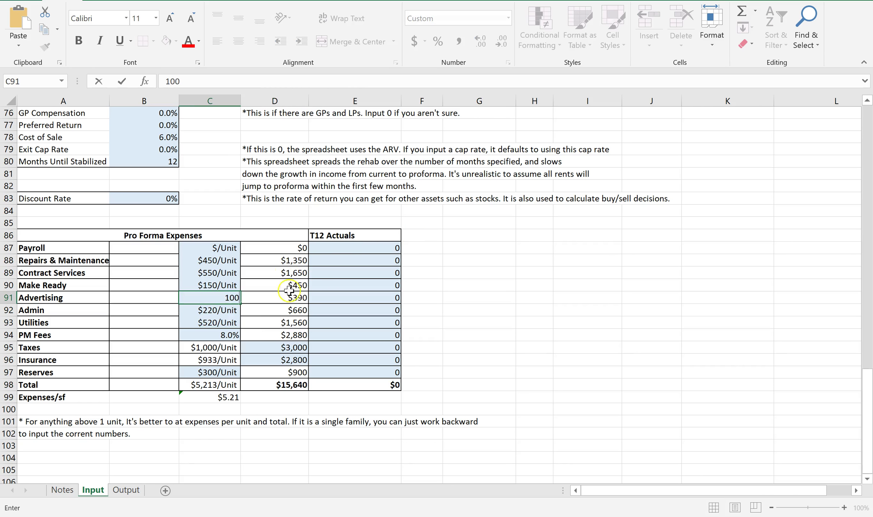
{"action": "left_click", "coordinate": [512, 274]}
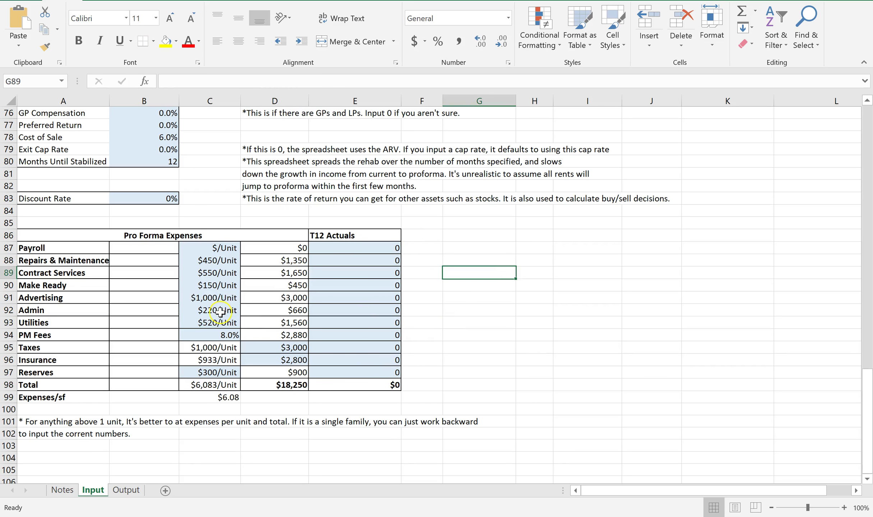
{"action": "left_click", "coordinate": [218, 298]}
{"action": "type", "text": "900"}
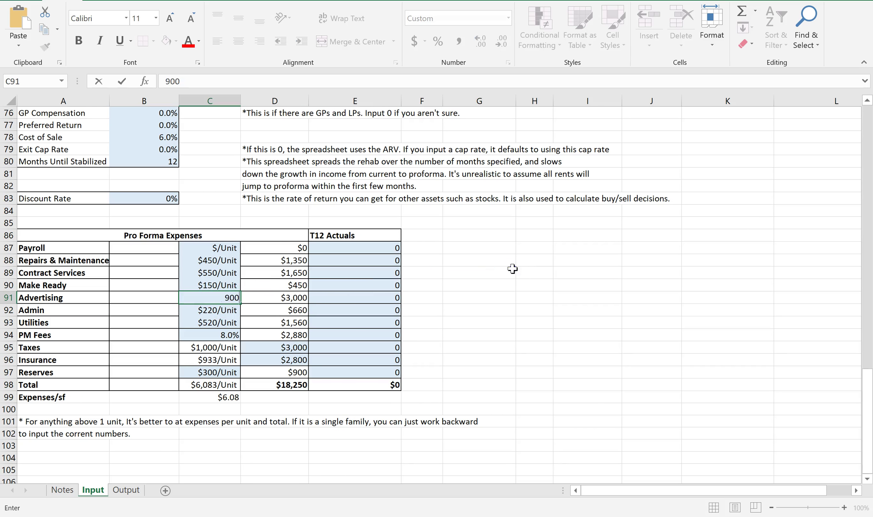
{"action": "left_click", "coordinate": [511, 271]}
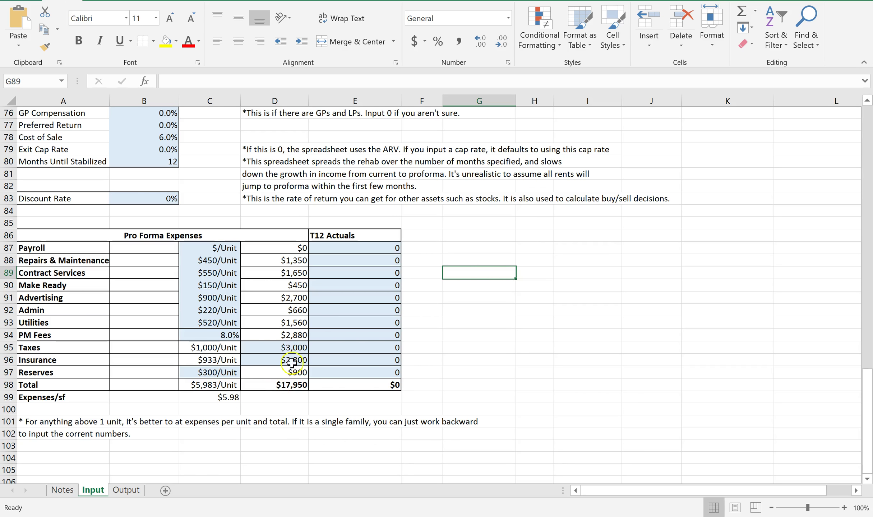
Step: Verify total expenses in D98 now read $17,950, or $5,983 per unit
{"action": "left_click", "coordinate": [220, 295]}
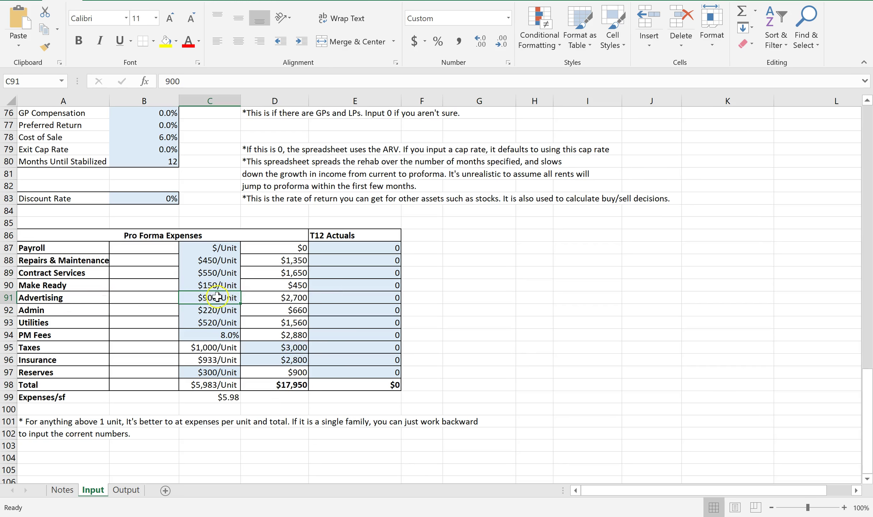
{"action": "left_click", "coordinate": [280, 390]}
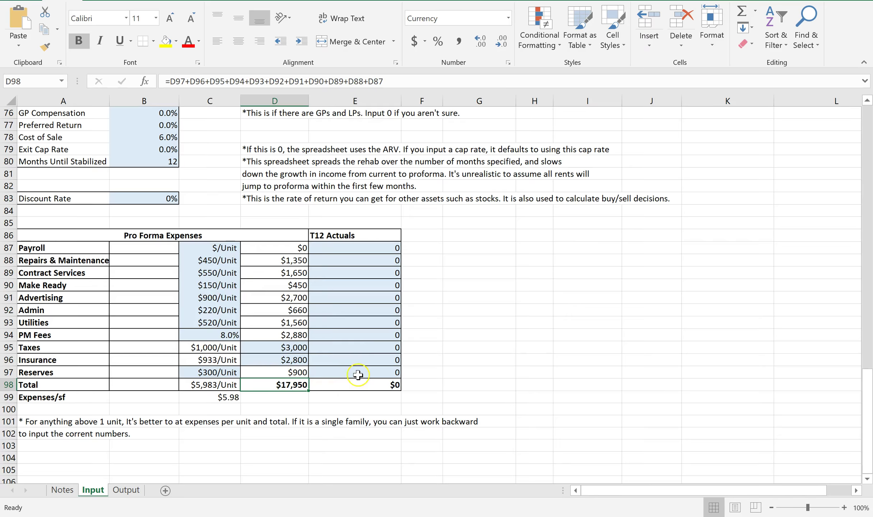
{"action": "scroll", "coordinate": [358, 375], "scroll_direction": "down", "scroll_amount": 4}
{"action": "scroll", "coordinate": [366, 370], "scroll_direction": "up", "scroll_amount": 15}
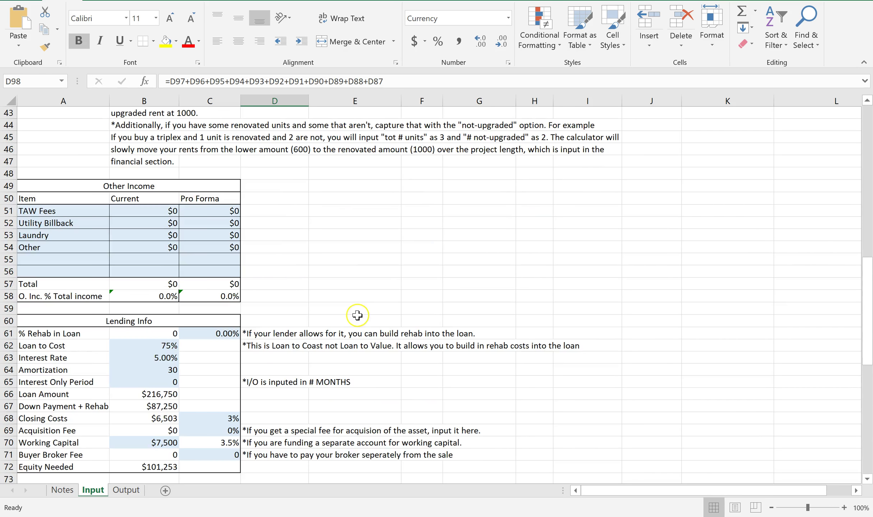
{"action": "scroll", "coordinate": [357, 315], "scroll_direction": "up", "scroll_amount": 11}
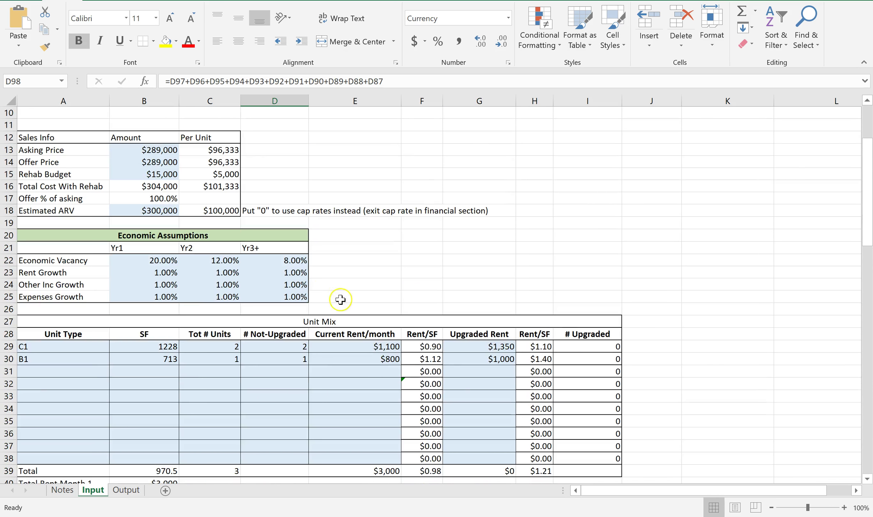
{"action": "scroll", "coordinate": [324, 291], "scroll_direction": "up", "scroll_amount": 3}
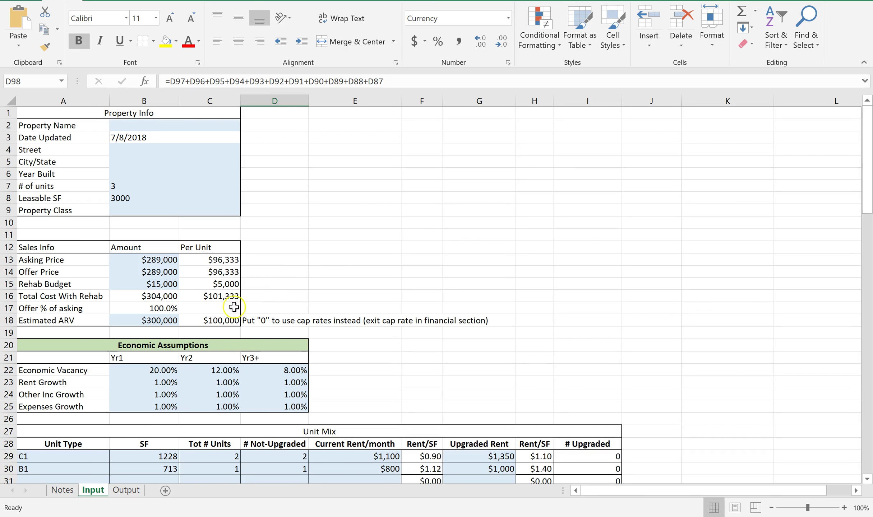
Step: Review the Output sheet's Year 3 cash-on-cash and 44.4% Year 5 total return
{"action": "left_click", "coordinate": [124, 491]}
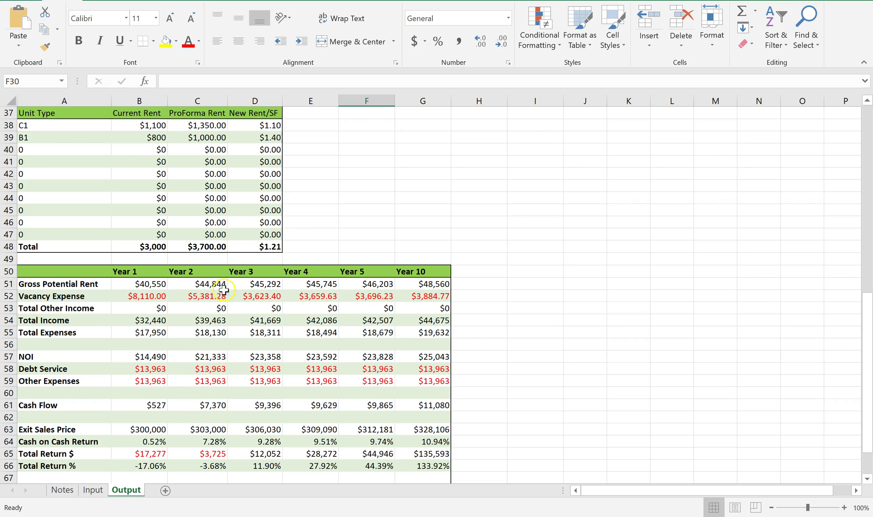
{"action": "scroll", "coordinate": [241, 239], "scroll_direction": "down", "scroll_amount": 3}
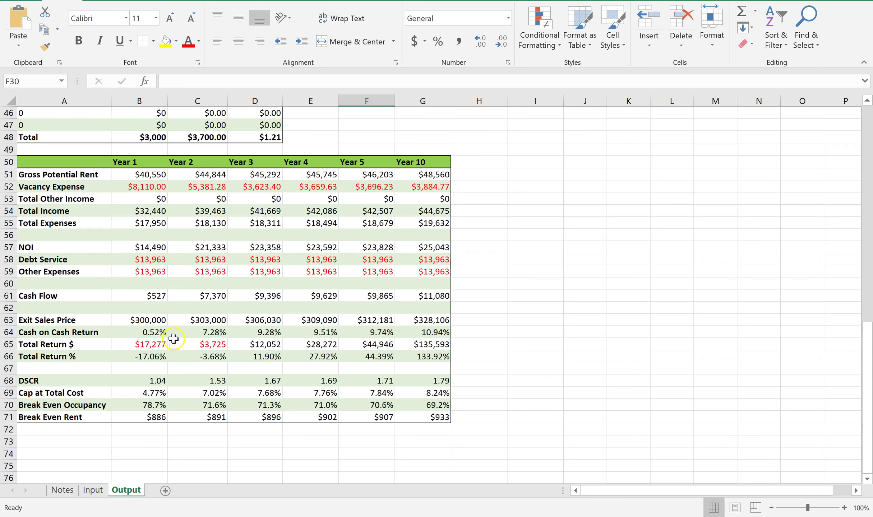
{"action": "left_click", "coordinate": [252, 331]}
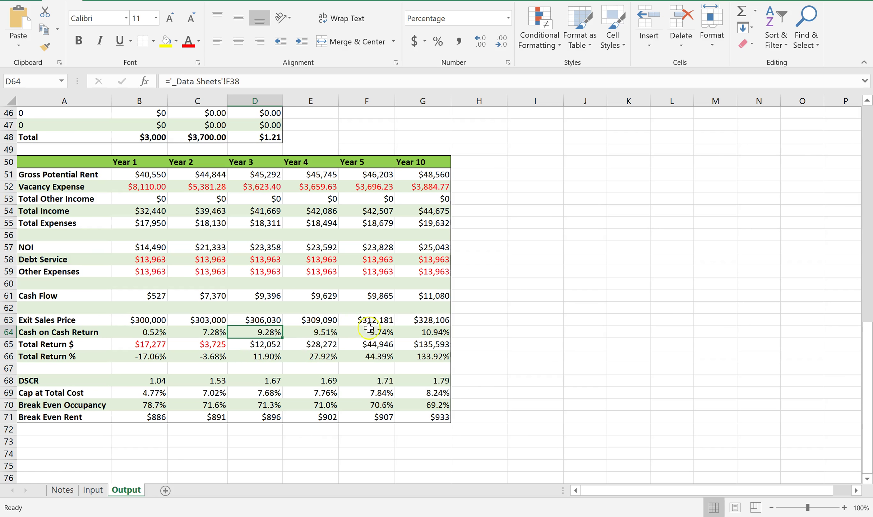
{"action": "left_click", "coordinate": [375, 356]}
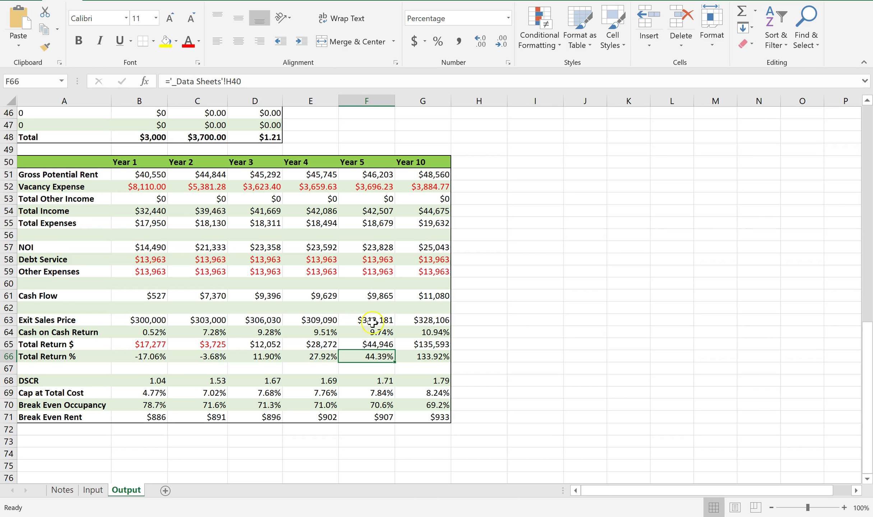
{"action": "scroll", "coordinate": [235, 321], "scroll_direction": "up", "scroll_amount": 2}
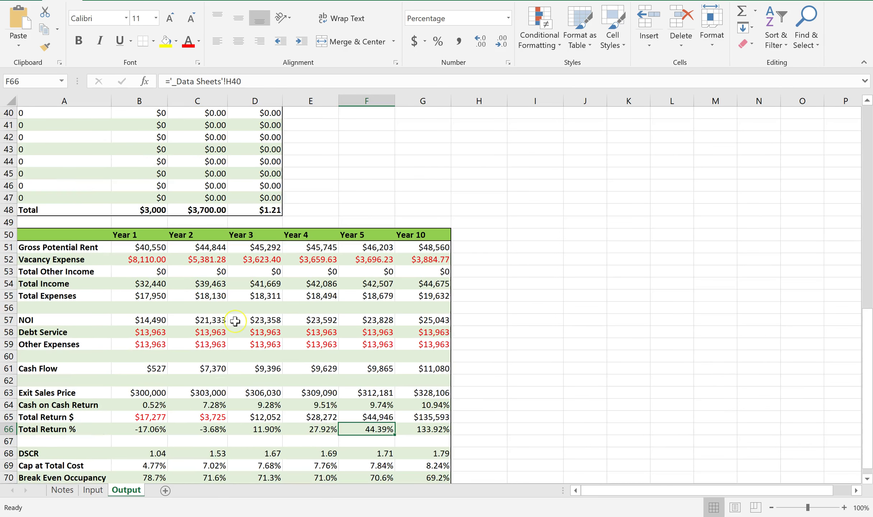
{"action": "scroll", "coordinate": [235, 321], "scroll_direction": "up", "scroll_amount": 2}
{"action": "scroll", "coordinate": [235, 320], "scroll_direction": "down", "scroll_amount": 3}
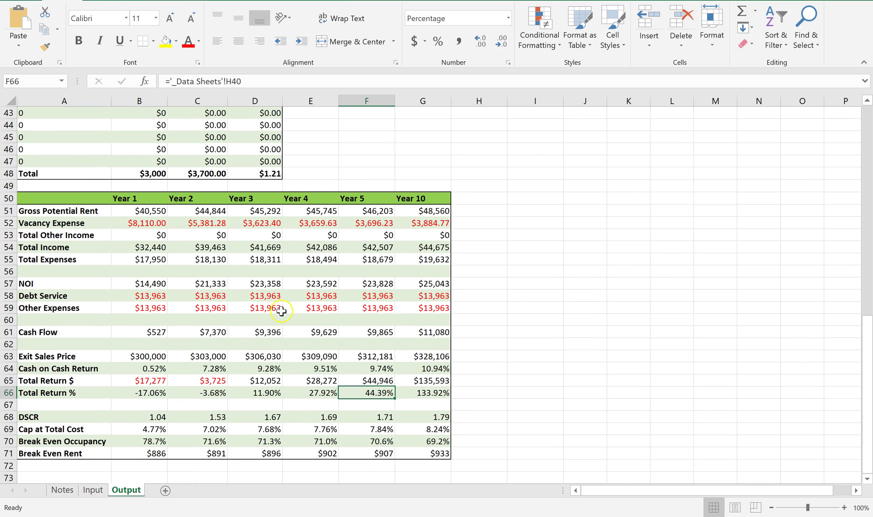
{"action": "scroll", "coordinate": [283, 312], "scroll_direction": "up", "scroll_amount": 5}
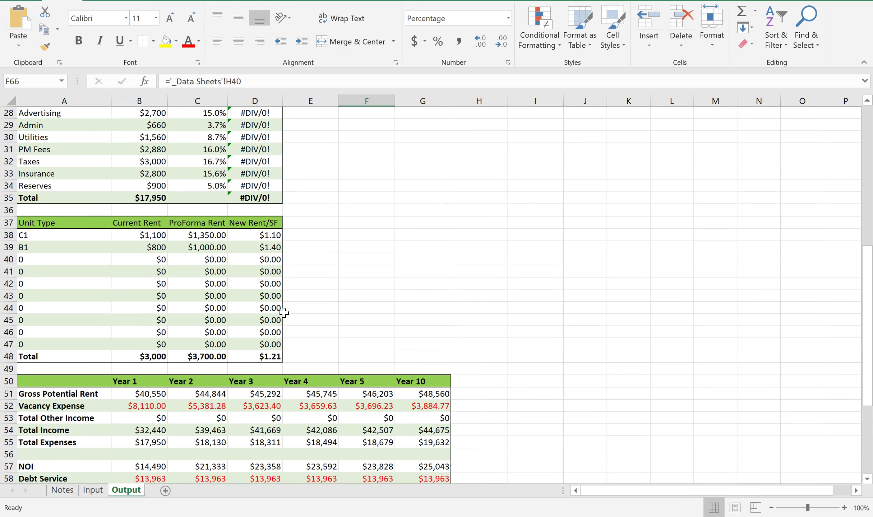
{"action": "scroll", "coordinate": [284, 312], "scroll_direction": "up", "scroll_amount": 6}
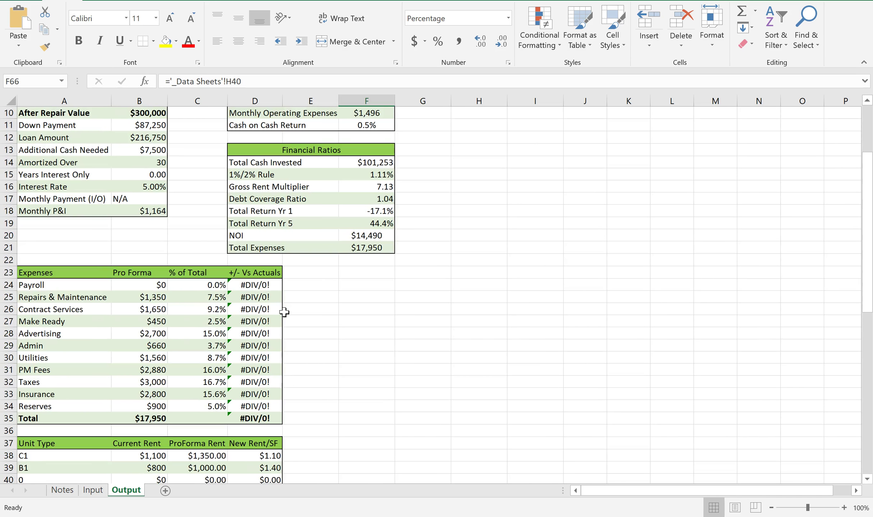
{"action": "scroll", "coordinate": [284, 312], "scroll_direction": "up", "scroll_amount": 3}
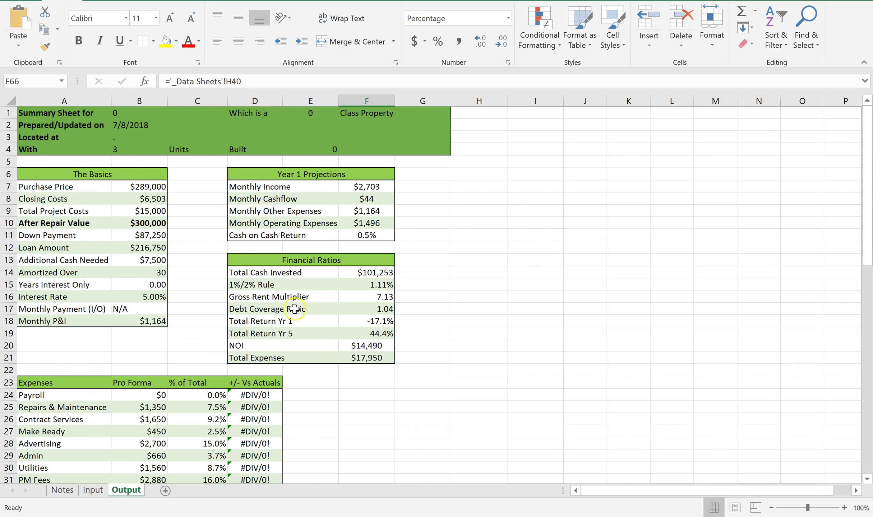
Step: Lower the Offer Price in B14 to $280,000, 96.9% of asking
{"action": "left_click", "coordinate": [92, 492]}
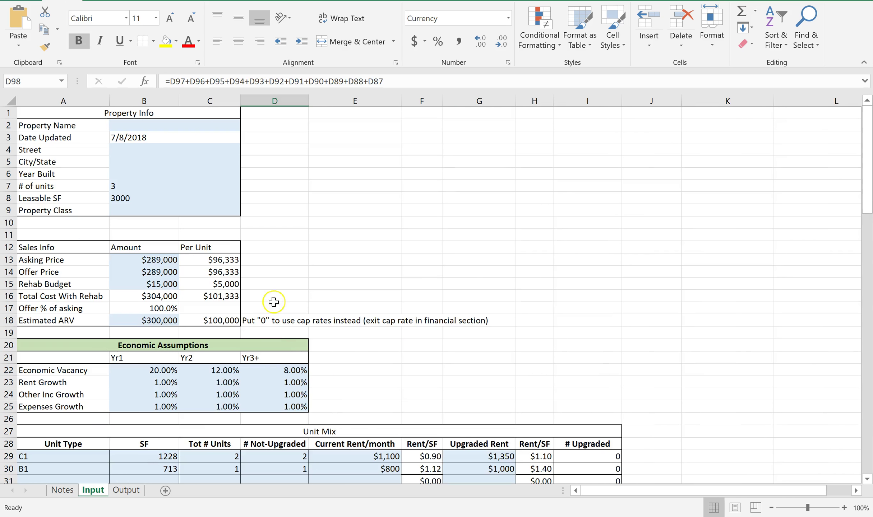
{"action": "left_click", "coordinate": [164, 321]}
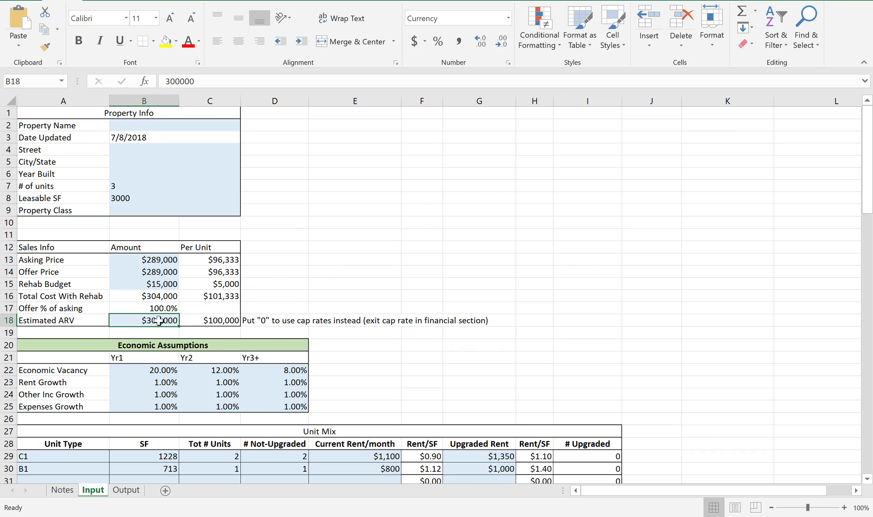
{"action": "left_click", "coordinate": [164, 272]}
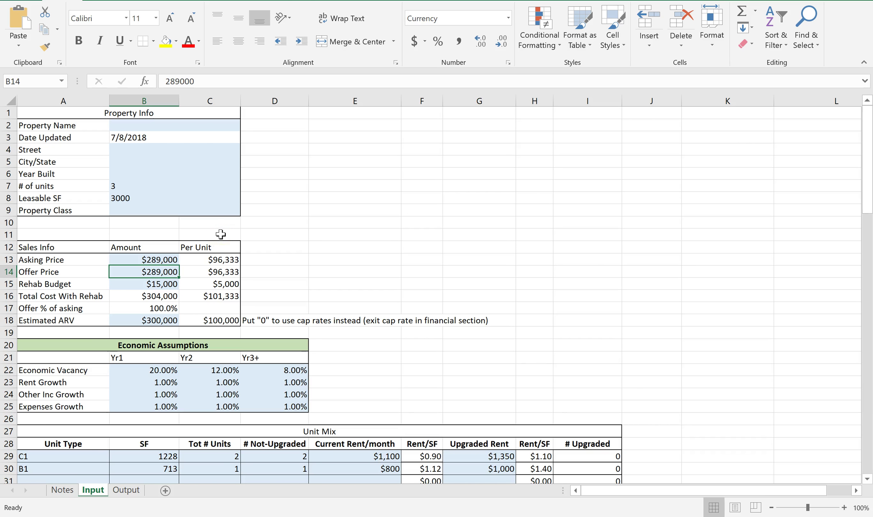
{"action": "type", "text": "280000"}
{"action": "left_click", "coordinate": [327, 268]}
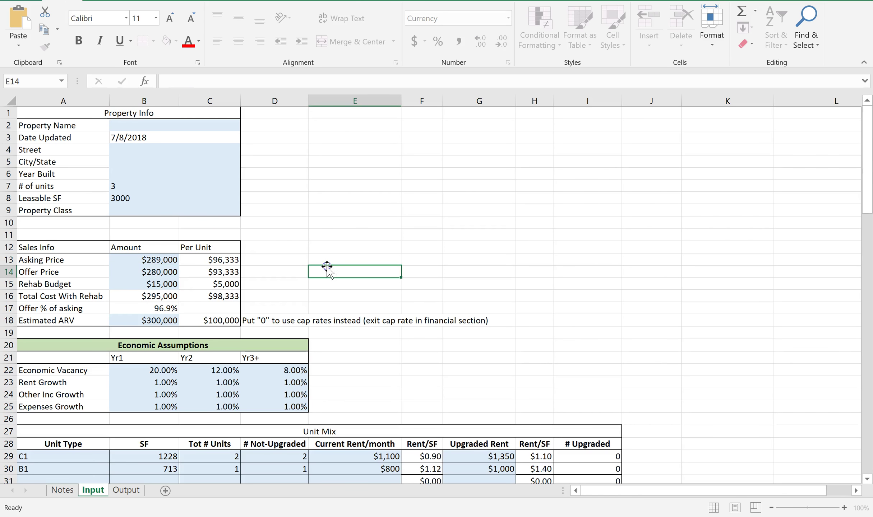
Step: Raise the C1 upgraded rent in G29 to $1,400
{"action": "scroll", "coordinate": [291, 250], "scroll_direction": "down", "scroll_amount": 1}
{"action": "scroll", "coordinate": [249, 351], "scroll_direction": "down", "scroll_amount": 3}
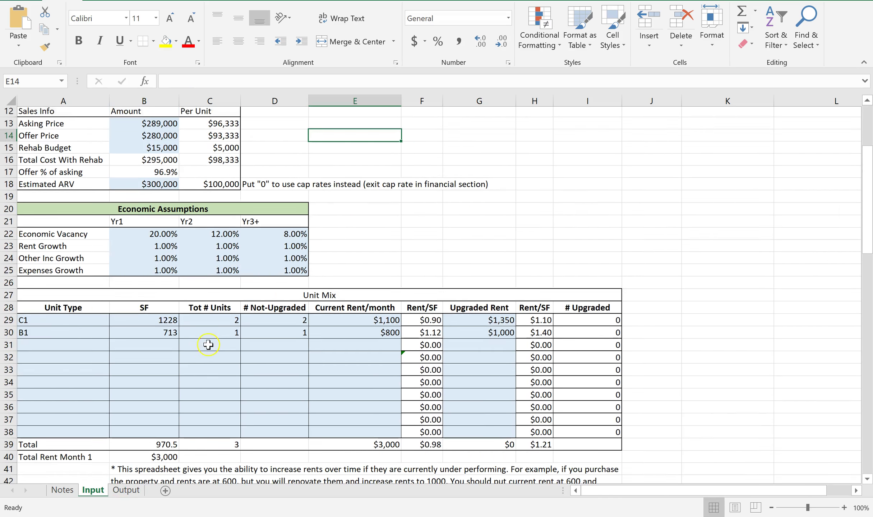
{"action": "left_click", "coordinate": [481, 309]}
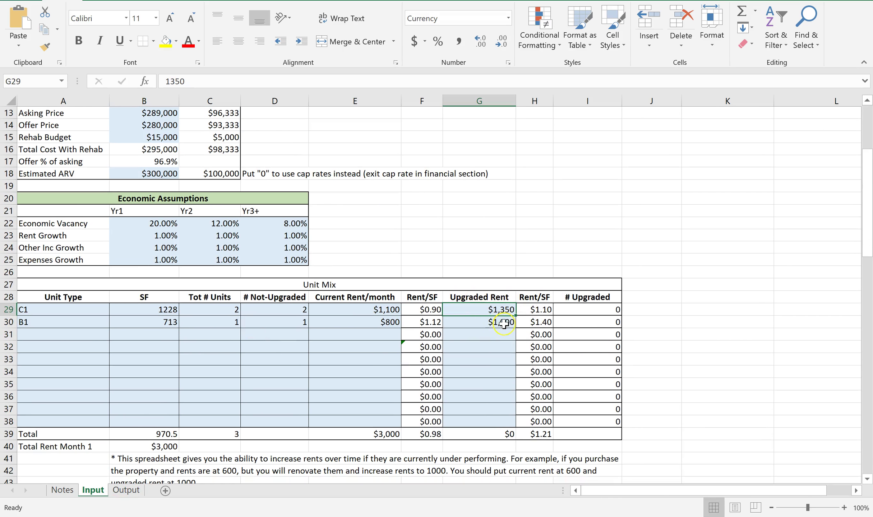
{"action": "type", "text": "1400"}
{"action": "left_click", "coordinate": [535, 235]}
{"action": "scroll", "coordinate": [409, 215], "scroll_direction": "down", "scroll_amount": 4}
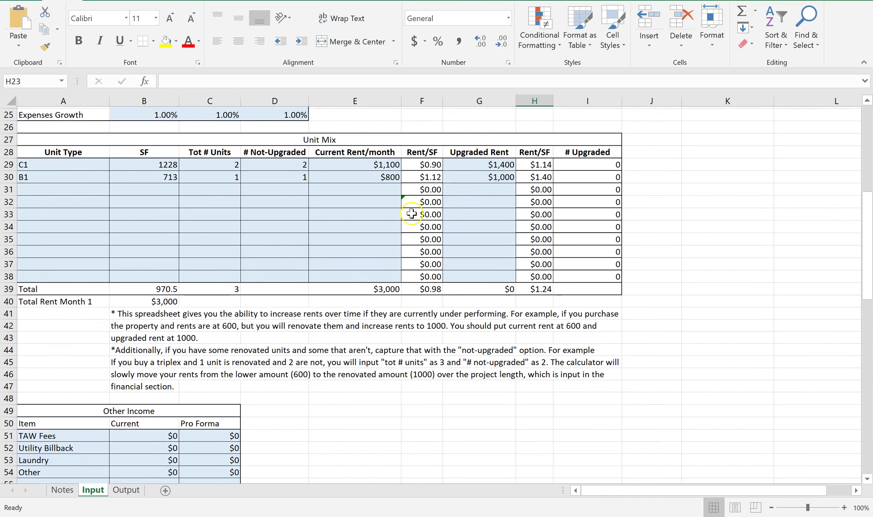
{"action": "scroll", "coordinate": [316, 359], "scroll_direction": "down", "scroll_amount": 2}
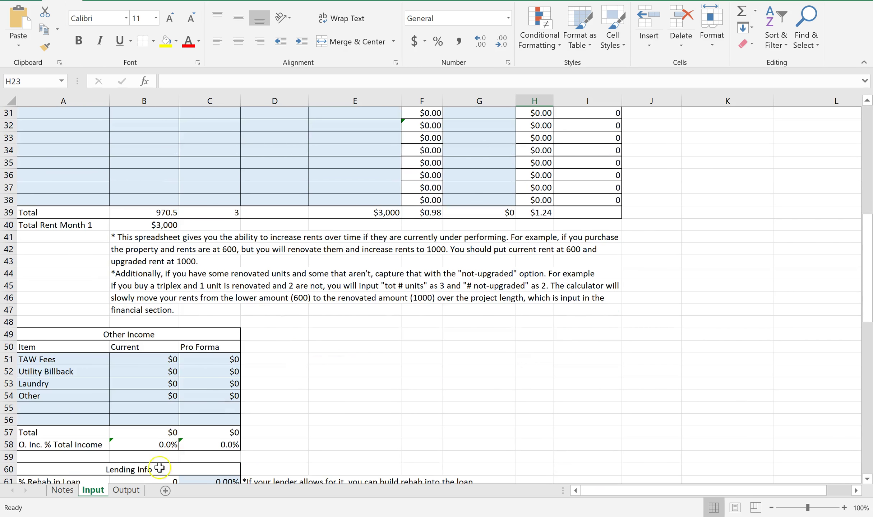
Step: Check the Output sheet's Year 3 cash-on-cash return in D64, now 11.09%
{"action": "left_click", "coordinate": [127, 490]}
{"action": "scroll", "coordinate": [385, 293], "scroll_direction": "down", "scroll_amount": 11}
{"action": "scroll", "coordinate": [386, 287], "scroll_direction": "down", "scroll_amount": 6}
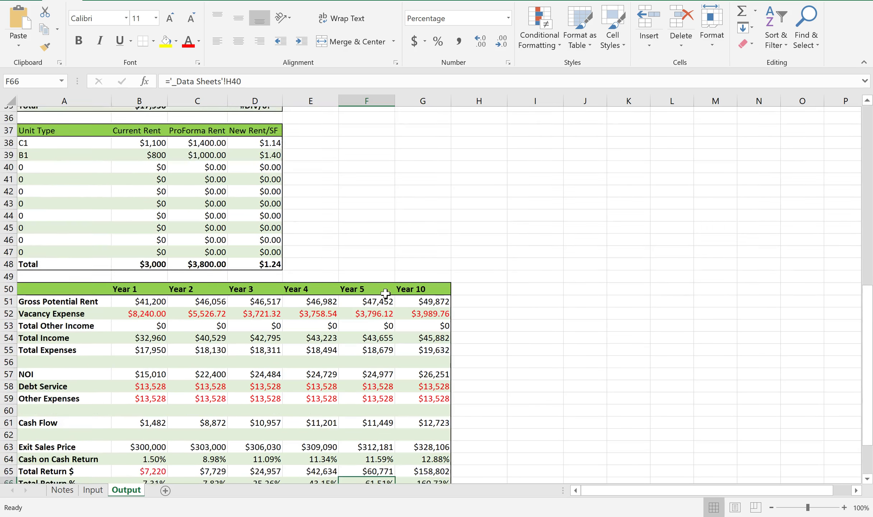
{"action": "scroll", "coordinate": [388, 283], "scroll_direction": "up", "scroll_amount": 1}
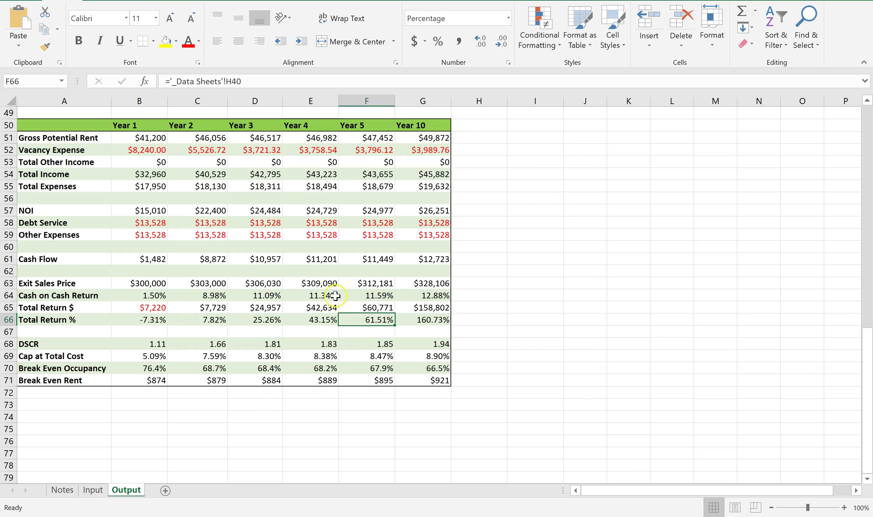
{"action": "left_click", "coordinate": [268, 298]}
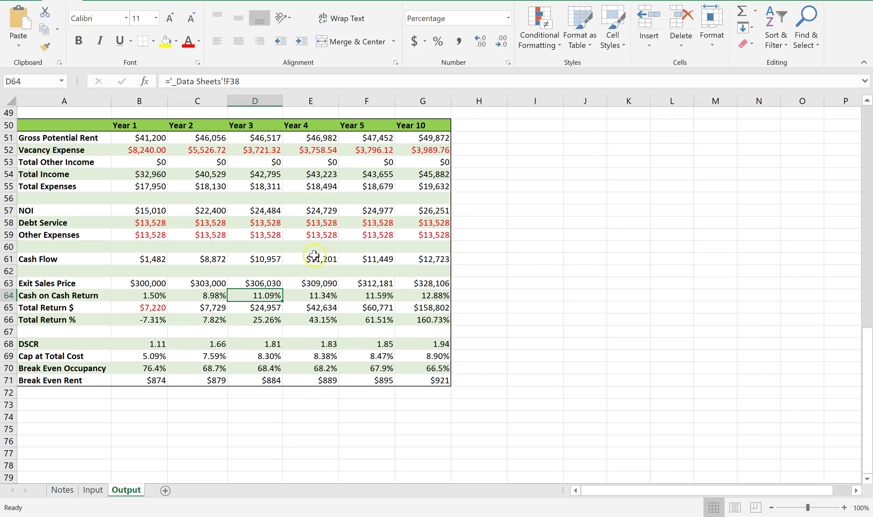
{"action": "scroll", "coordinate": [310, 254], "scroll_direction": "up", "scroll_amount": 1}
{"action": "scroll", "coordinate": [310, 254], "scroll_direction": "up", "scroll_amount": 1}
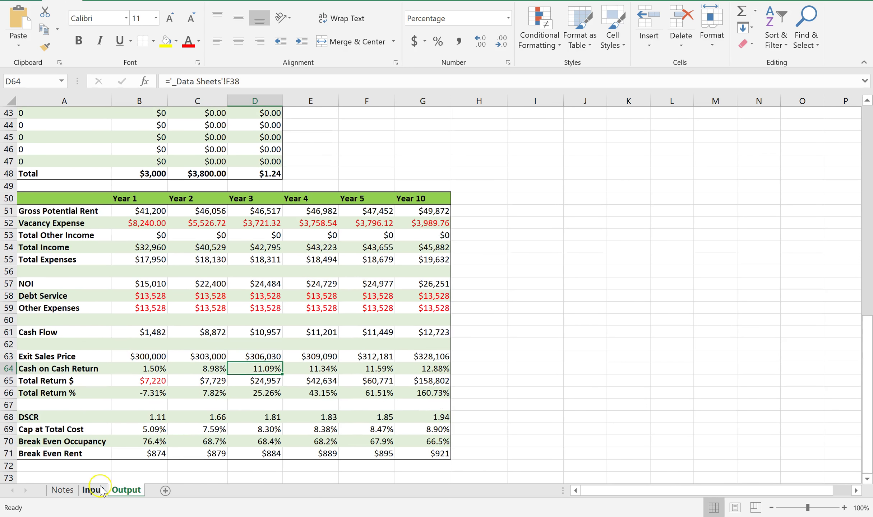
{"action": "left_click", "coordinate": [96, 490]}
{"action": "scroll", "coordinate": [447, 236], "scroll_direction": "up", "scroll_amount": 5}
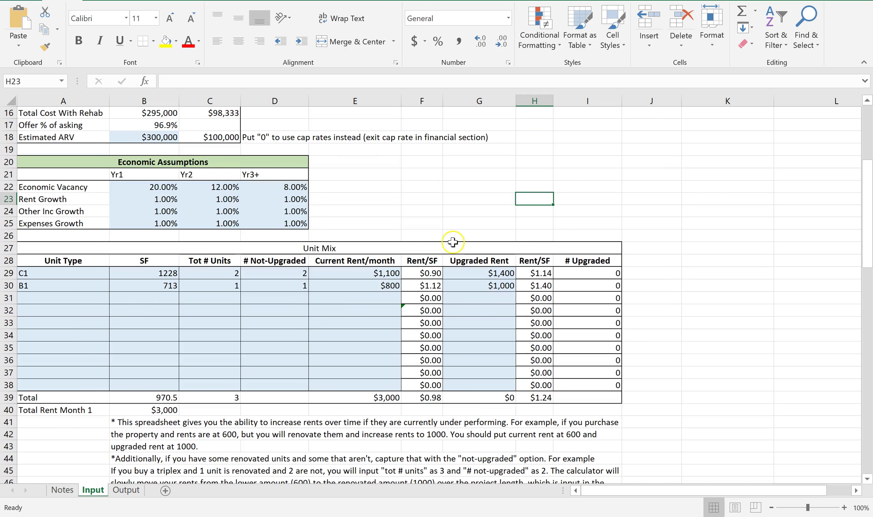
{"action": "scroll", "coordinate": [424, 258], "scroll_direction": "up", "scroll_amount": 2}
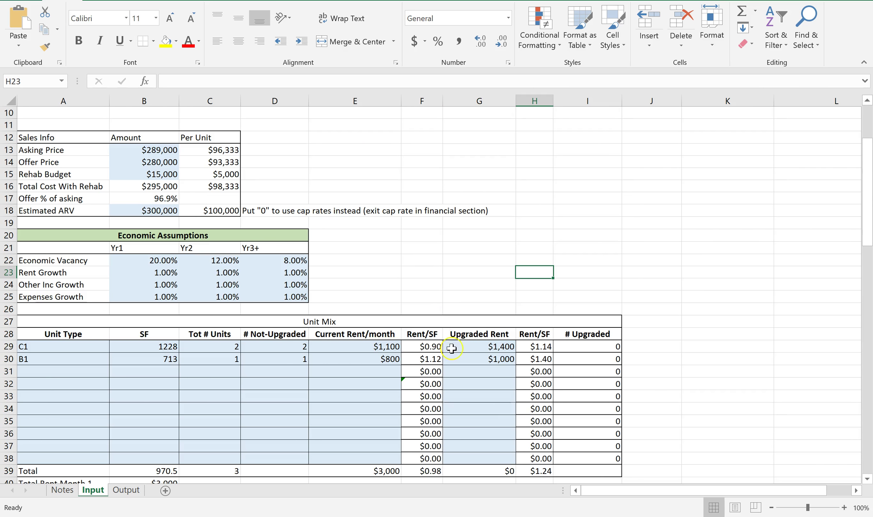
{"action": "left_click", "coordinate": [482, 342]}
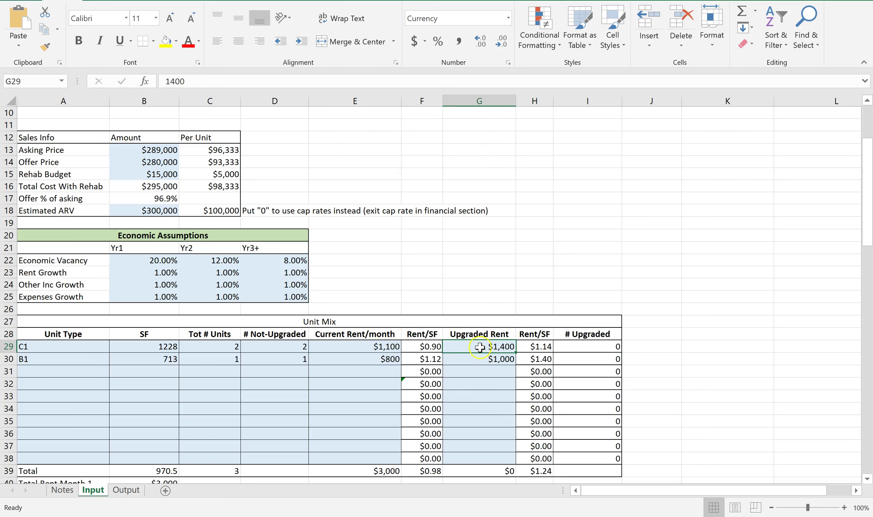
{"action": "scroll", "coordinate": [207, 223], "scroll_direction": "up", "scroll_amount": 3}
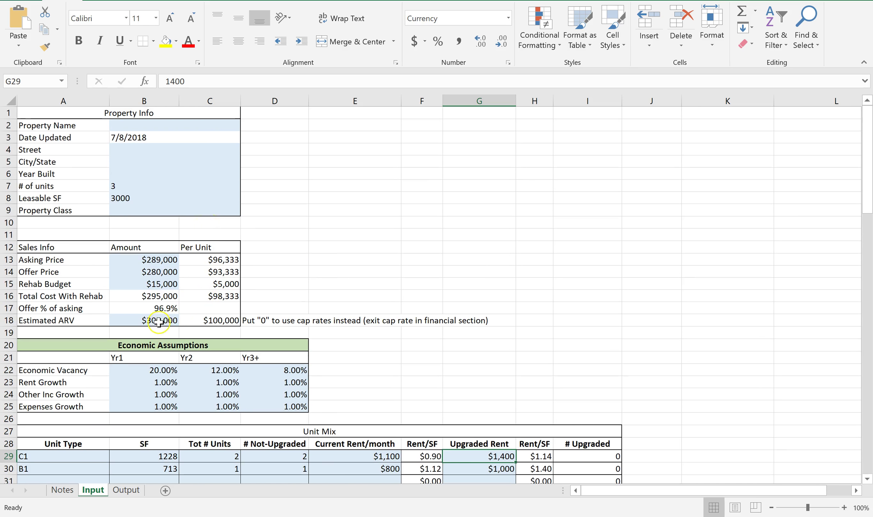
{"action": "left_click", "coordinate": [158, 285]}
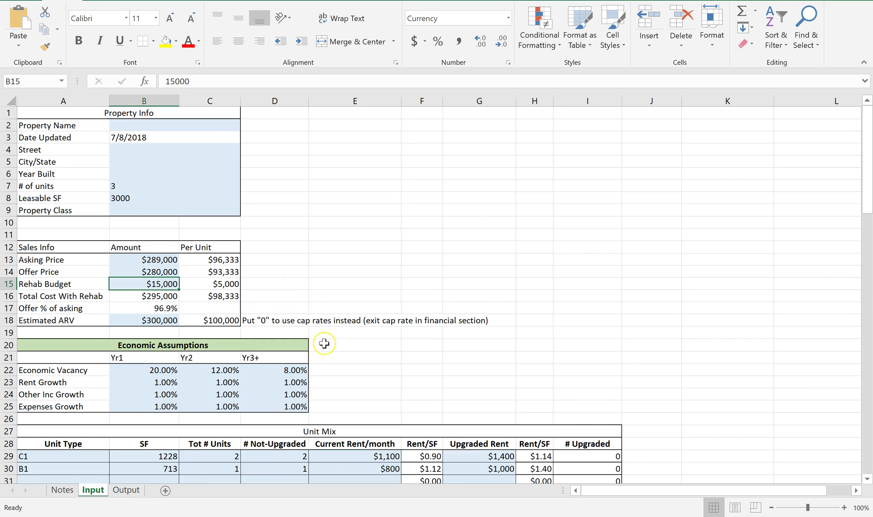
{"action": "scroll", "coordinate": [324, 344], "scroll_direction": "down", "scroll_amount": 1}
{"action": "scroll", "coordinate": [324, 344], "scroll_direction": "down", "scroll_amount": 1}
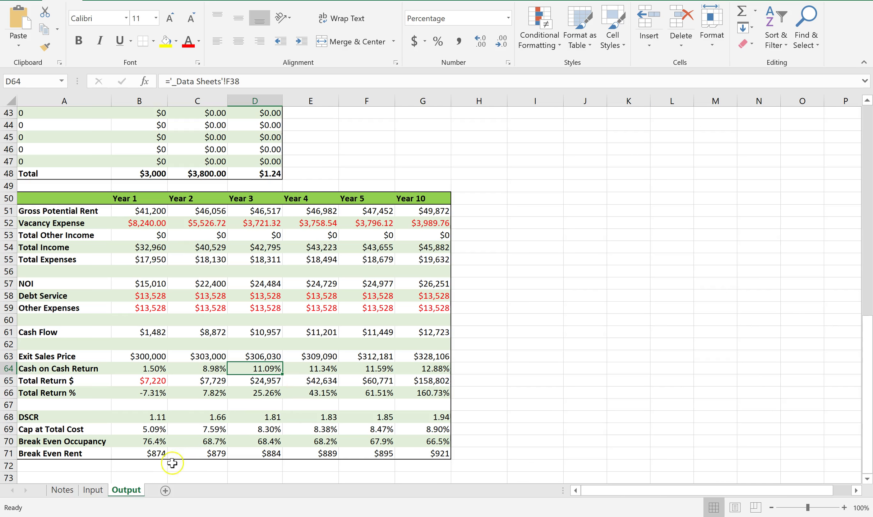
{"action": "left_click", "coordinate": [126, 491]}
{"action": "left_click", "coordinate": [265, 370]}
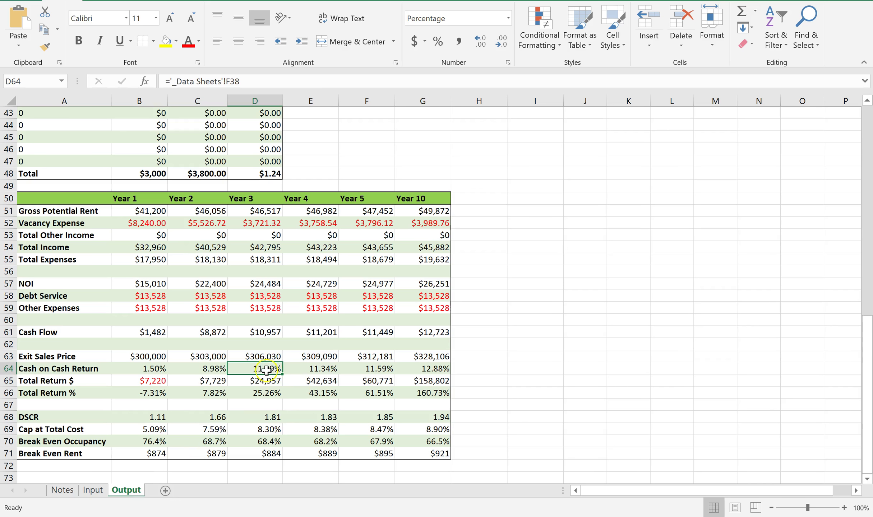
{"action": "left_click", "coordinate": [367, 393]}
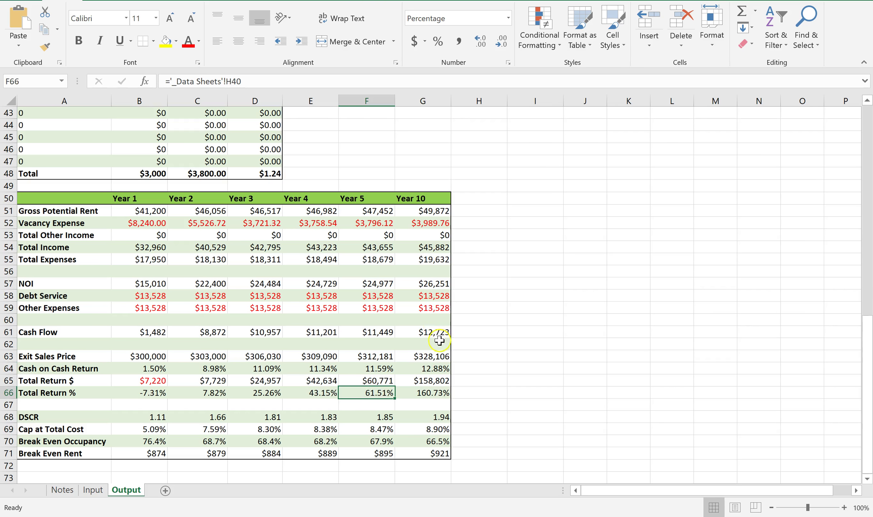
{"action": "left_click", "coordinate": [368, 394]}
{"action": "left_click", "coordinate": [390, 358]}
{"action": "left_click", "coordinate": [398, 336]}
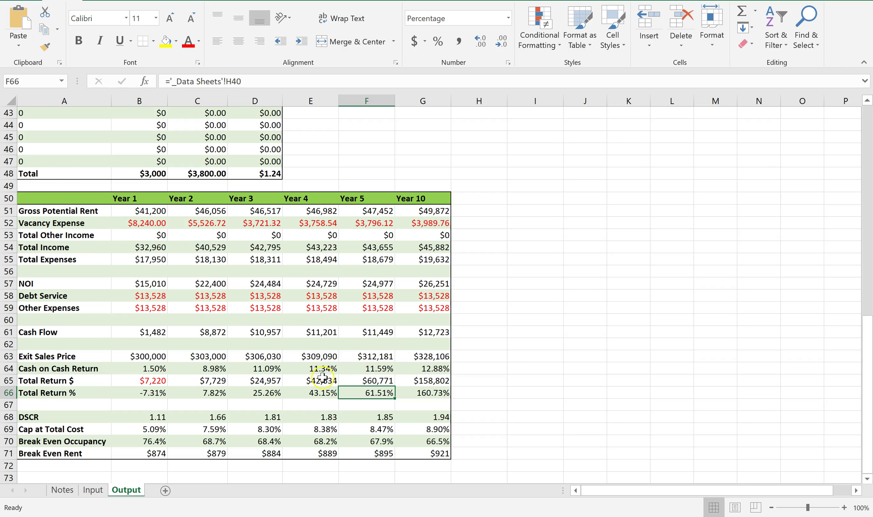